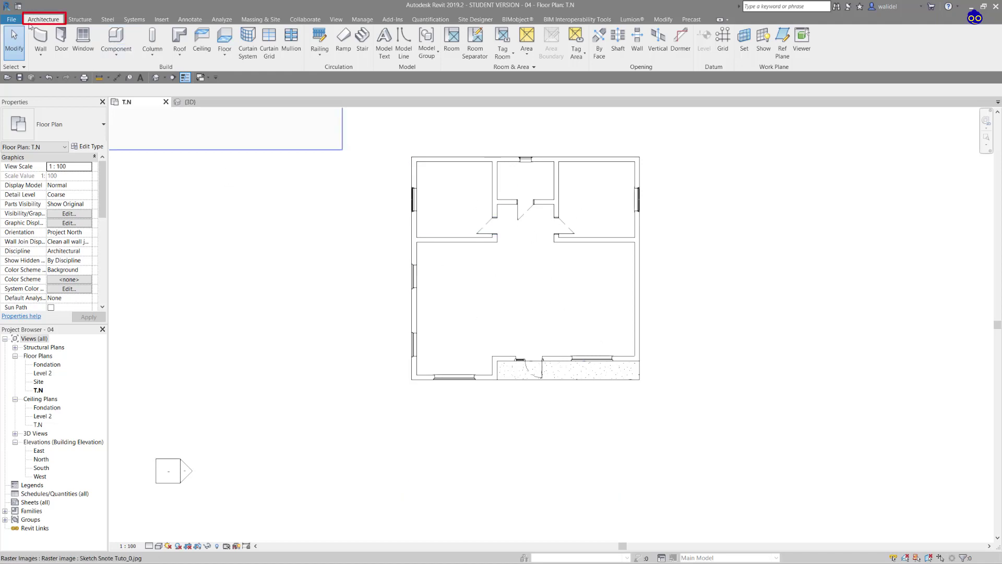
Place an automatic 600 x 1200mm grid ceiling in the upper-left room of the T.N floor plan
{"action": "left_click", "coordinate": [201, 45]}
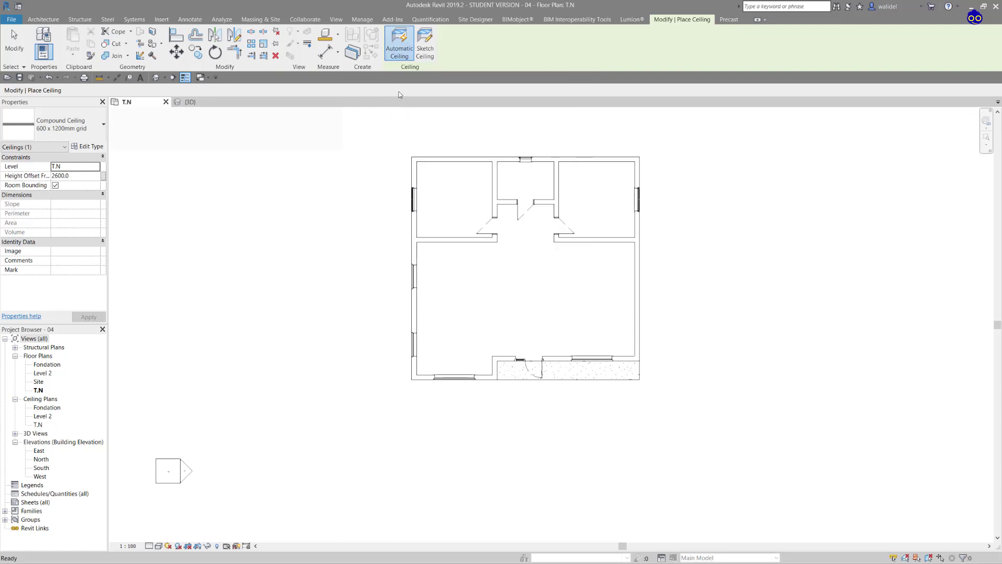
{"action": "scroll", "coordinate": [447, 183], "scroll_direction": "up", "scroll_amount": 5}
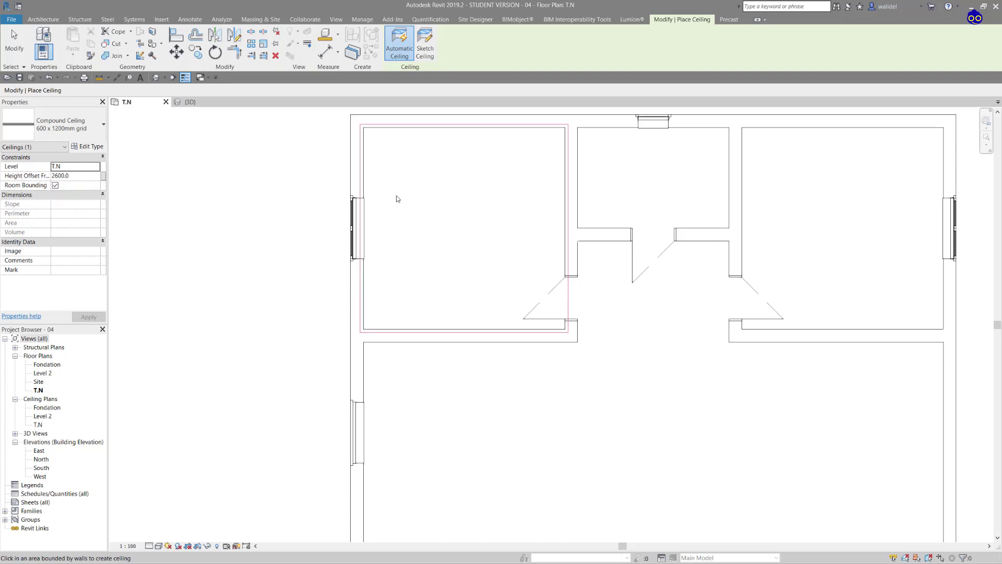
{"action": "left_click", "coordinate": [453, 203]}
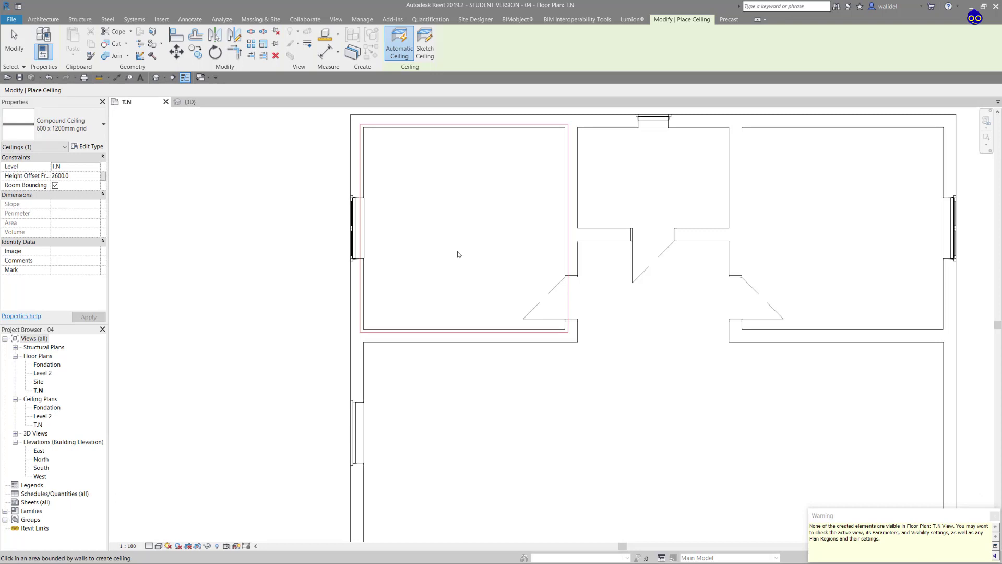
{"action": "scroll", "coordinate": [458, 254], "scroll_direction": "down", "scroll_amount": 4}
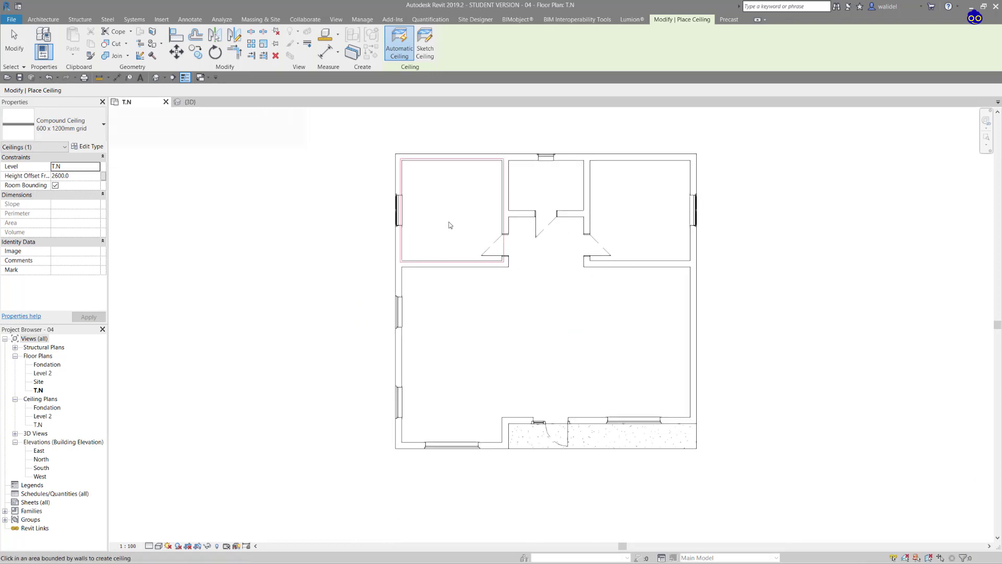
In the T.N ceiling plan, place automatic 600 x 1200mm grid ceilings in the upper-middle room, upper-right room and large main room
{"action": "double_click", "coordinate": [38, 424]}
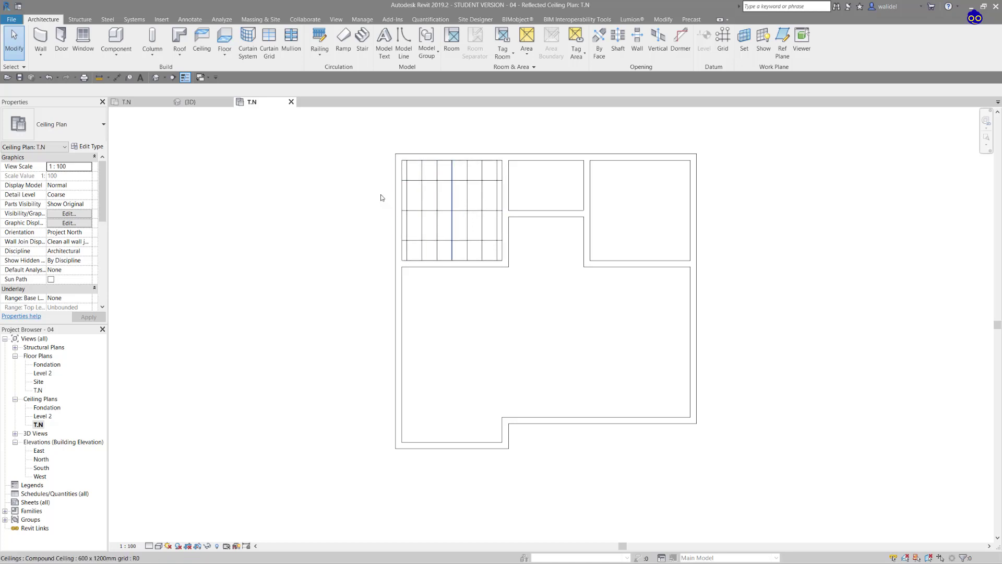
{"action": "middle_click_drag", "start_coordinate": [522, 211], "coordinate": [483, 204]}
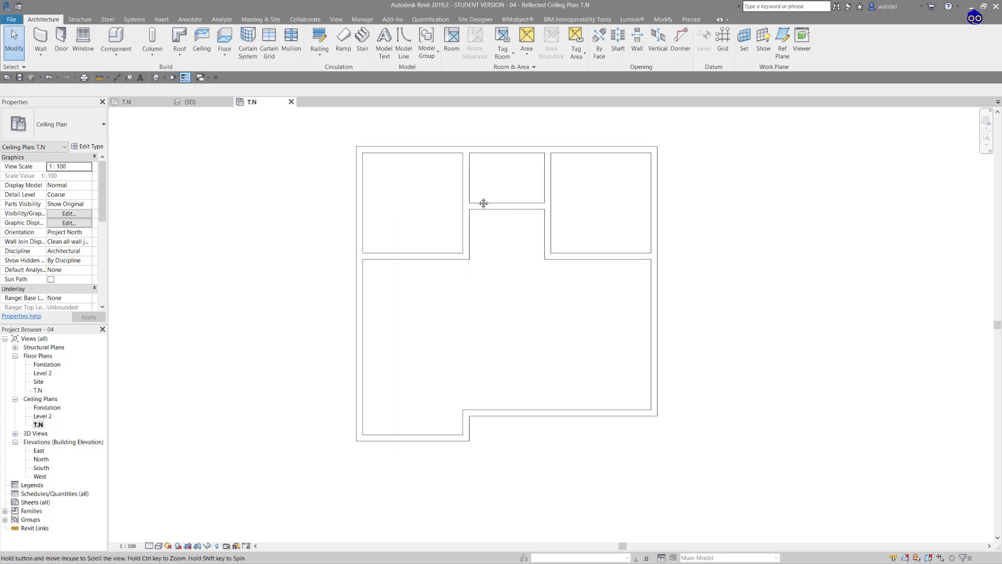
{"action": "left_click", "coordinate": [201, 39]}
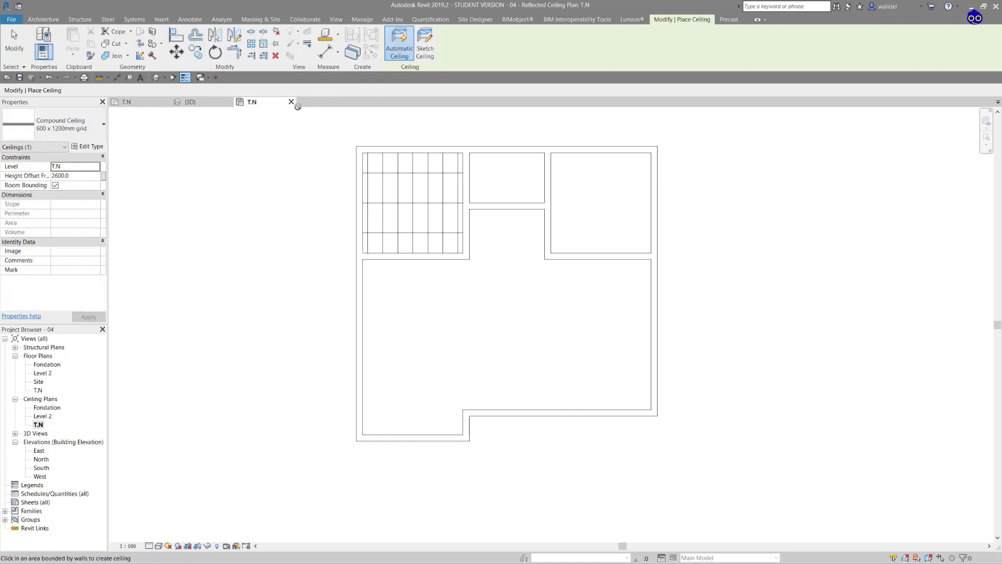
{"action": "left_click", "coordinate": [62, 126]}
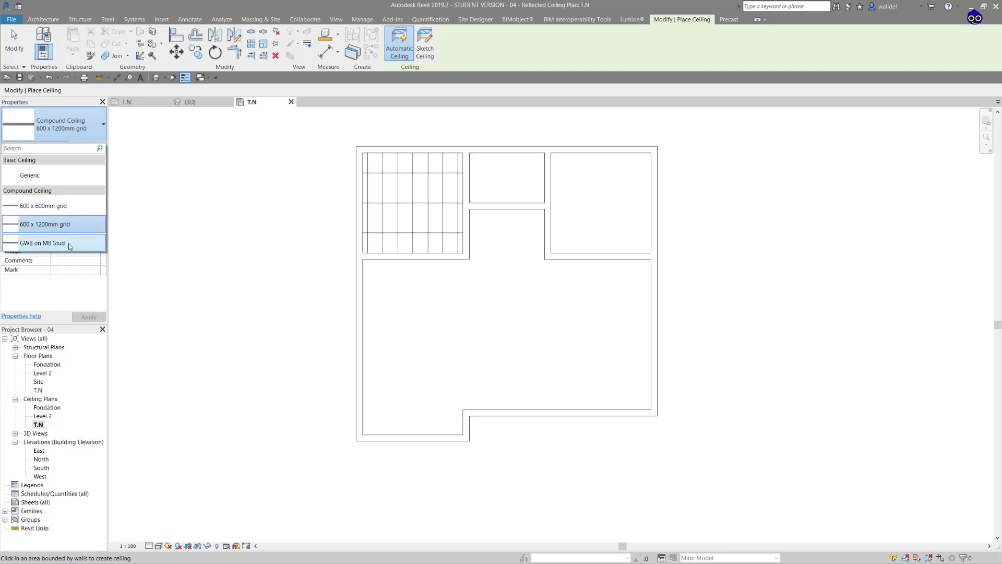
{"action": "left_click", "coordinate": [46, 230]}
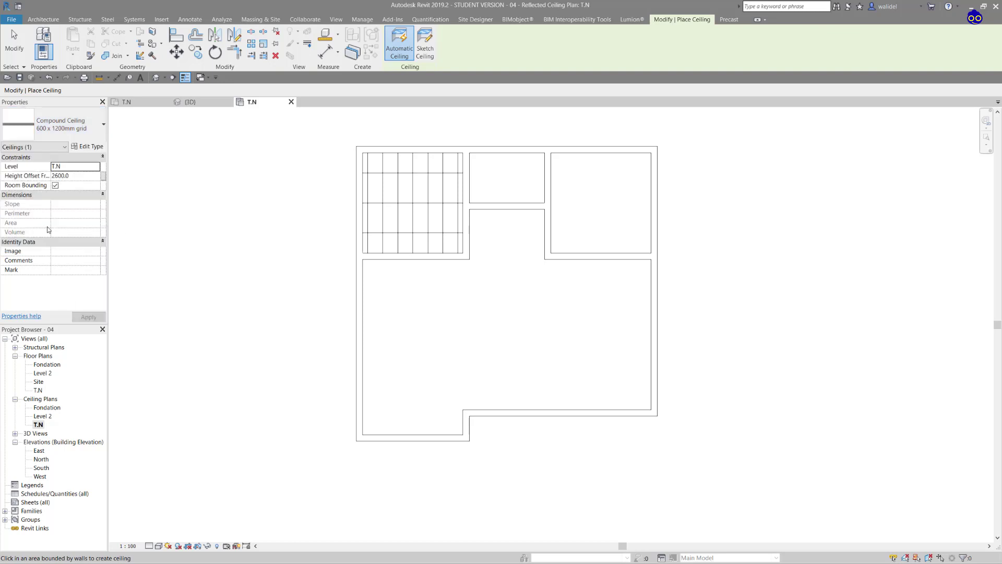
{"action": "left_click", "coordinate": [491, 169]}
{"action": "left_click", "coordinate": [584, 194]}
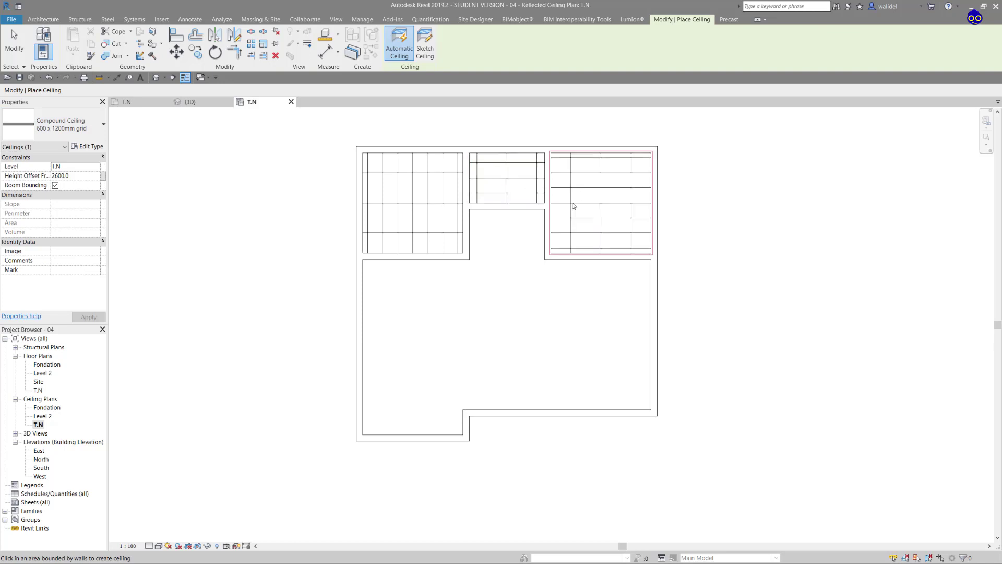
{"action": "left_click", "coordinate": [520, 238]}
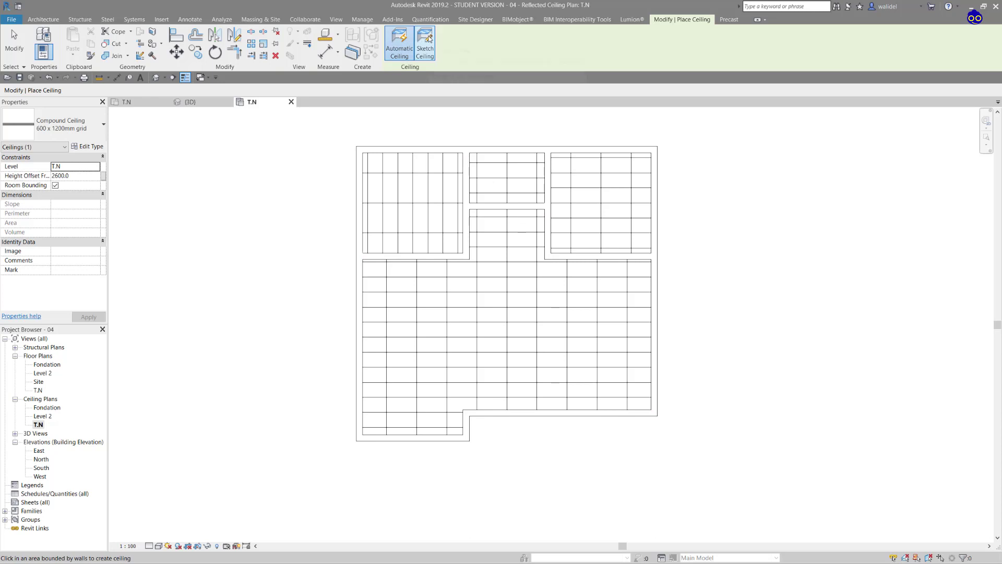
{"action": "left_click", "coordinate": [424, 50]}
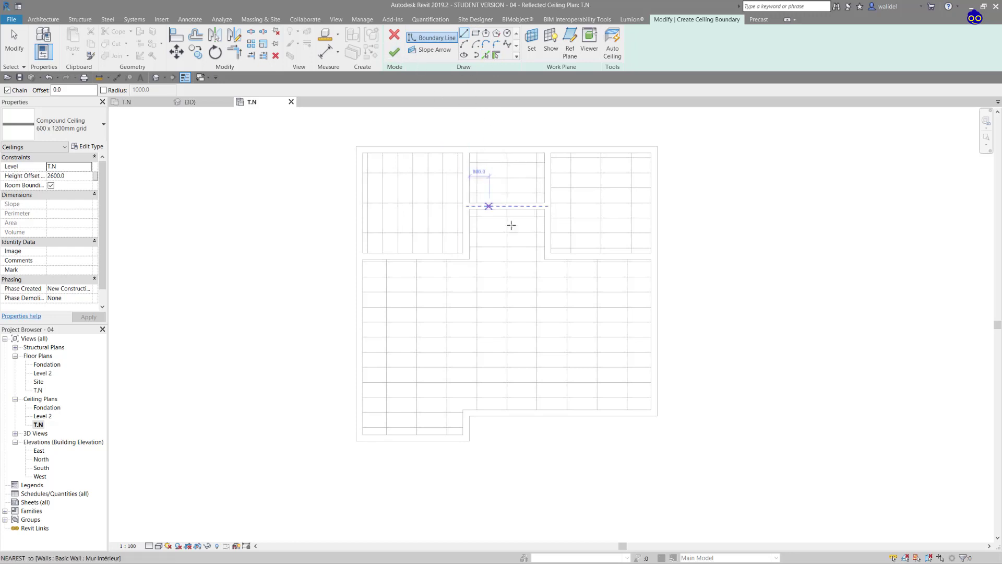
{"action": "left_click", "coordinate": [394, 53]}
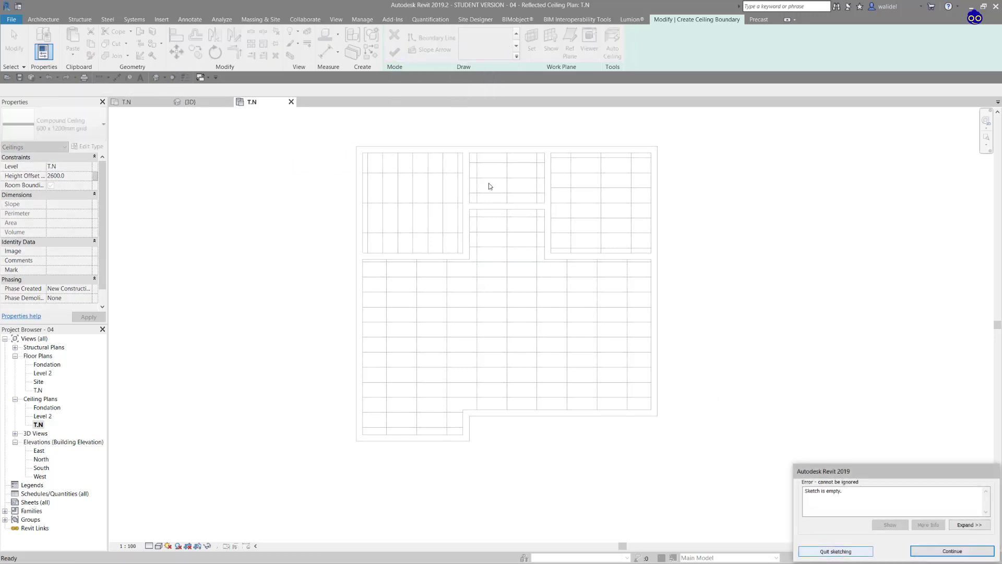
{"action": "left_click", "coordinate": [835, 551]}
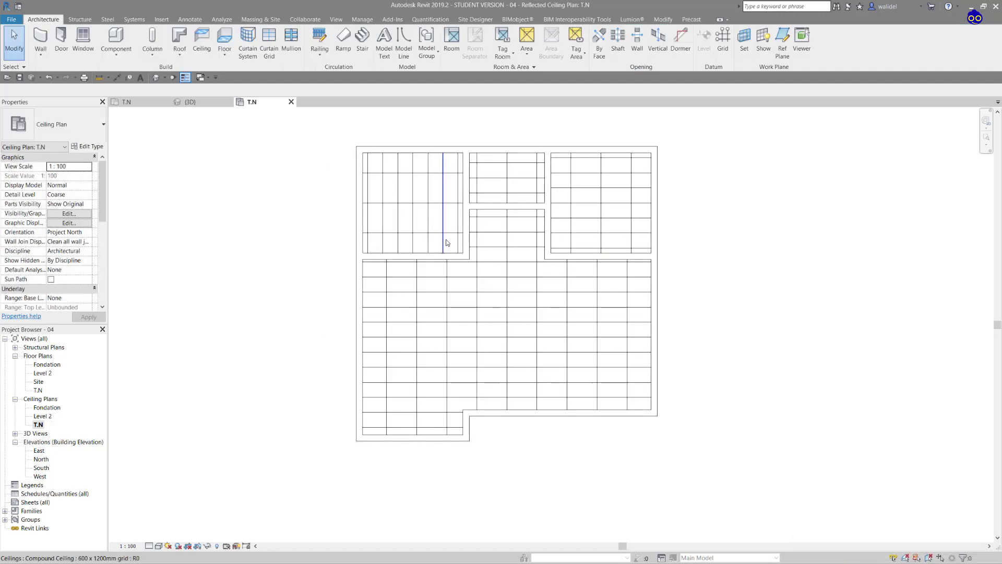
Inspect the placed ceilings from above in the 3D view
{"action": "left_click", "coordinate": [189, 101]}
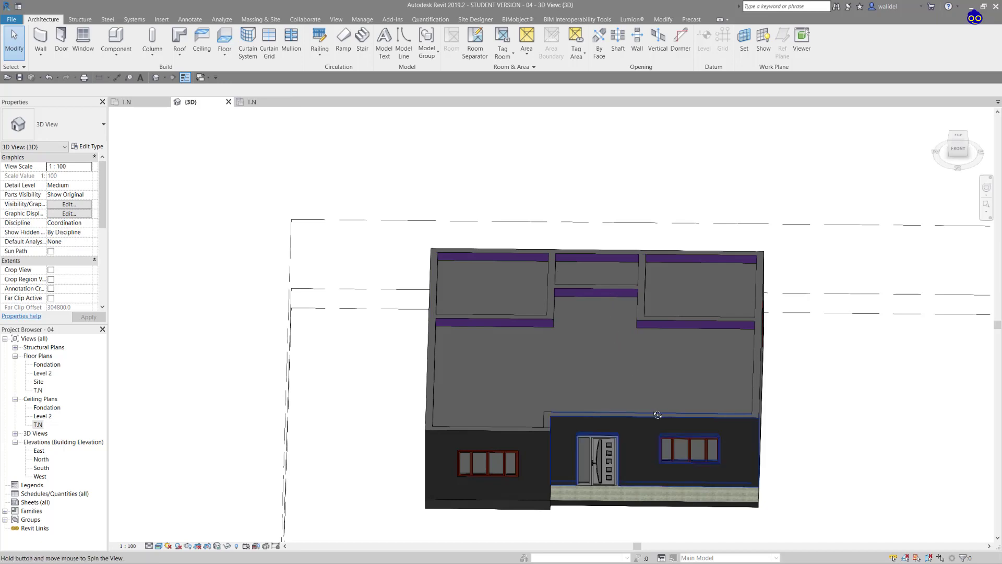
{"action": "mouse_move", "coordinate": [629, 369]}
{"action": "middle_mouse_down", "text": "shift"}
{"action": "mouse_move", "coordinate": [788, 401]}
{"action": "mouse_move", "coordinate": [720, 358]}
{"action": "mouse_move", "coordinate": [752, 344]}
{"action": "mouse_move", "coordinate": [793, 346]}
{"action": "mouse_move", "coordinate": [686, 368]}
{"action": "mouse_move", "coordinate": [618, 365]}
{"action": "middle_mouse_up", "text": "shift"}
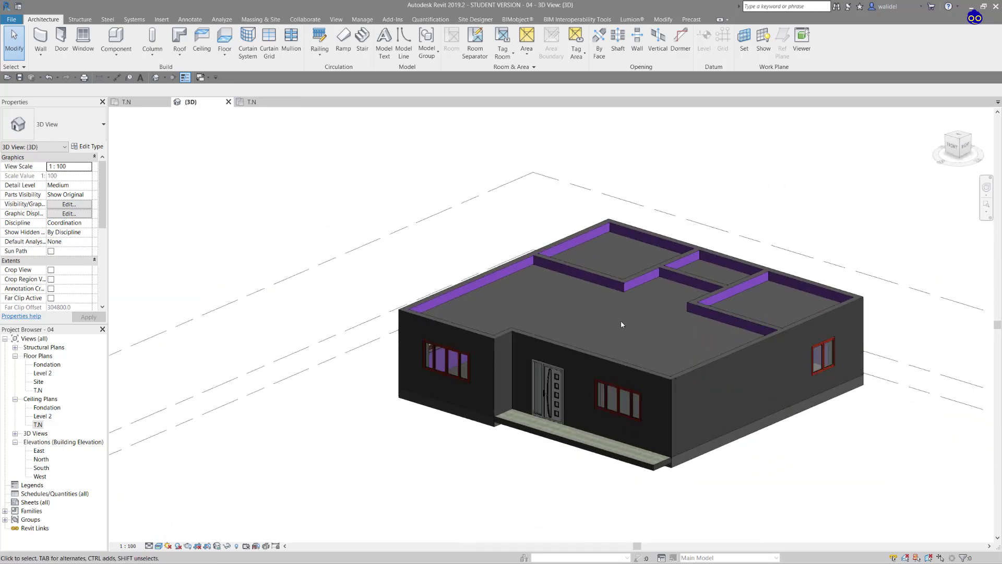
{"action": "scroll", "coordinate": [621, 320], "scroll_direction": "down", "scroll_amount": 2}
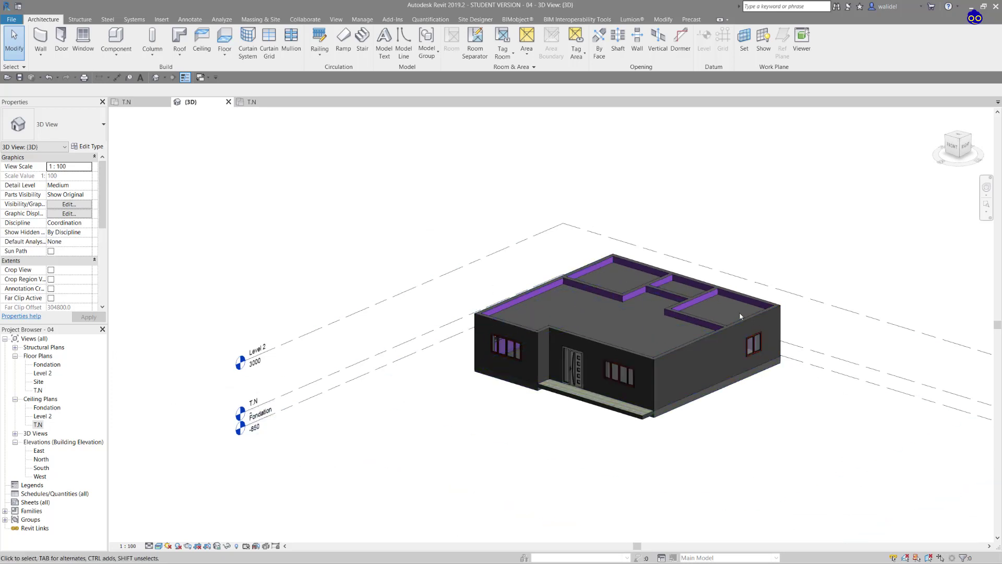
Open the Level 2 floor plan and rename it Toiture, together with its corresponding level and views
{"action": "left_click", "coordinate": [126, 102]}
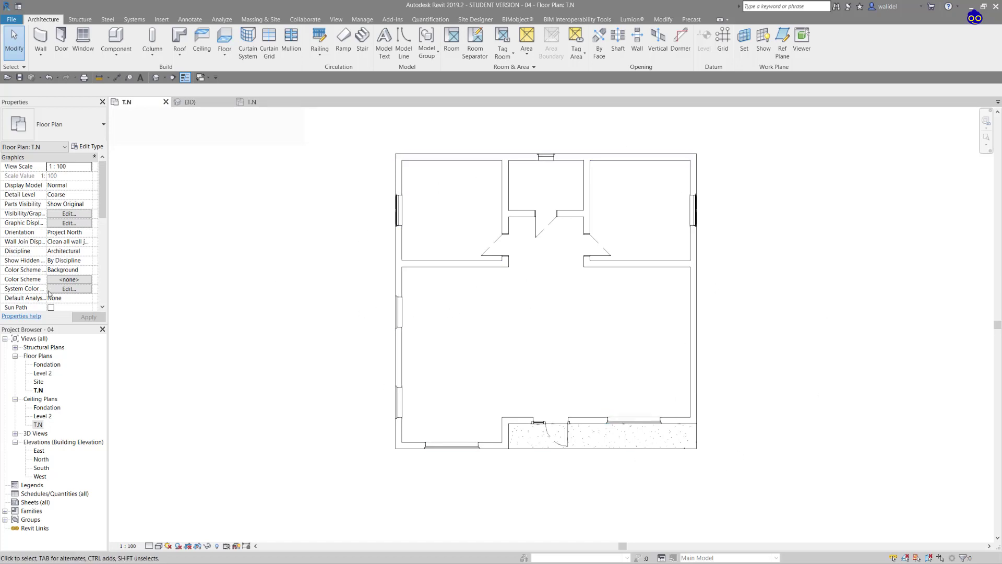
{"action": "double_click", "coordinate": [50, 375]}
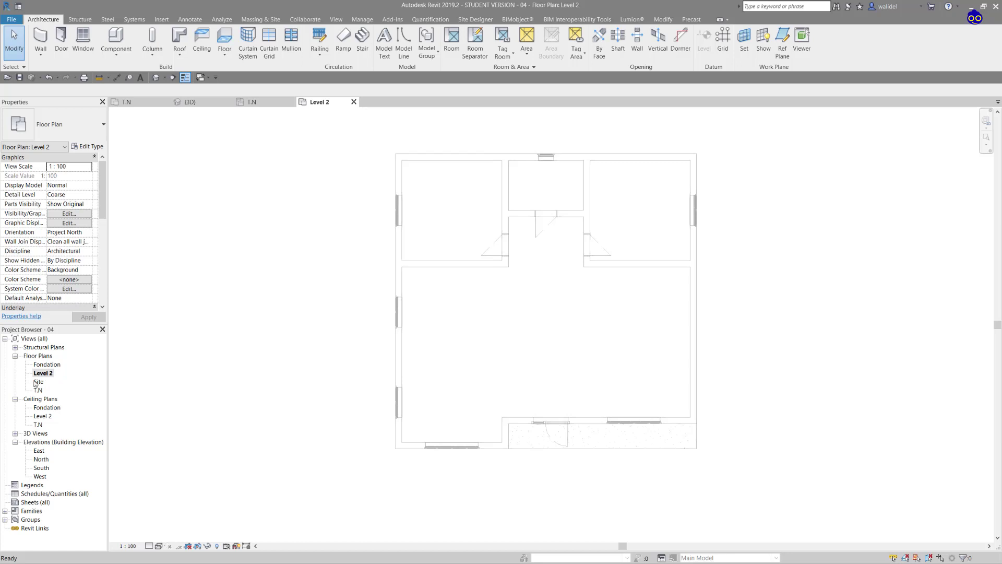
{"action": "right_click", "coordinate": [43, 373]}
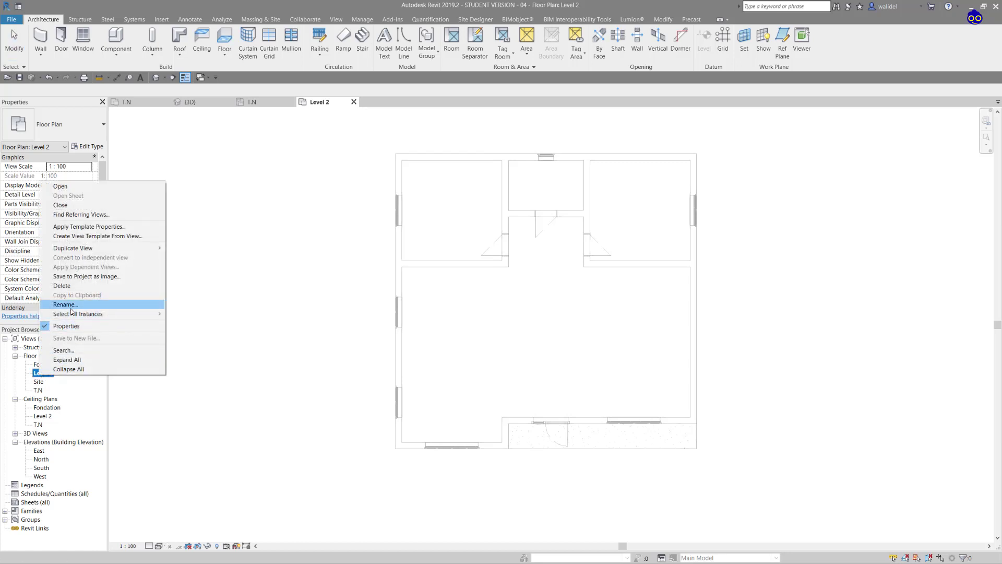
{"action": "left_click", "coordinate": [71, 306]}
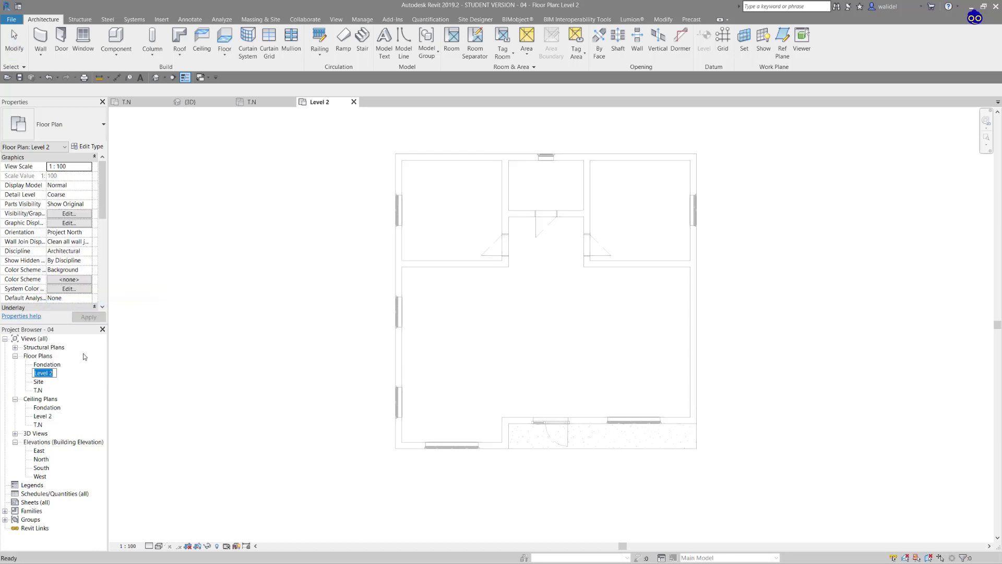
{"action": "type", "text": "Toiture"}
{"action": "key", "text": "Return"}
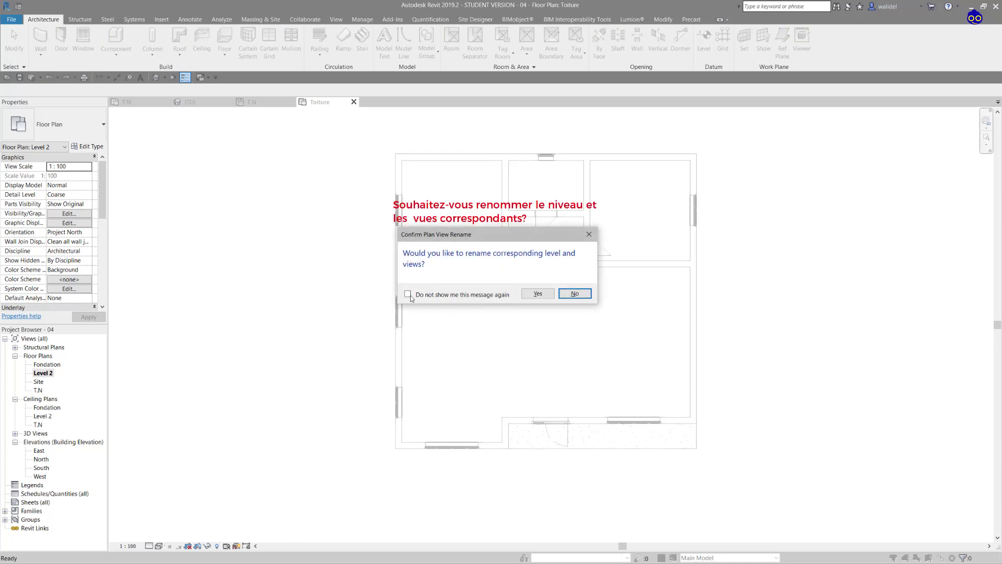
{"action": "left_click", "coordinate": [539, 294]}
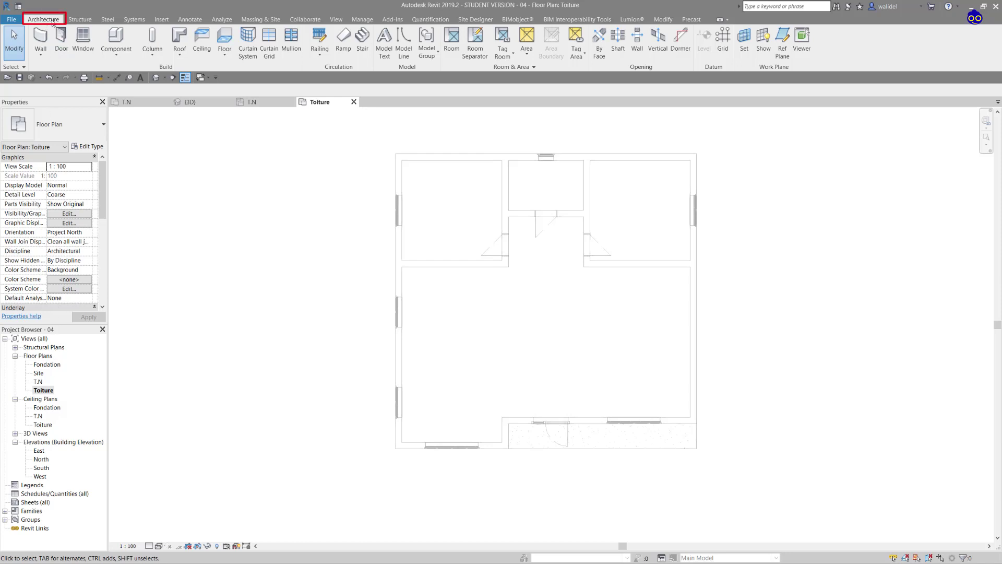
Start a roof by footprint on the Toiture plan, with boundary lines taken from existing edges using Pick Lines
{"action": "left_click", "coordinate": [180, 58]}
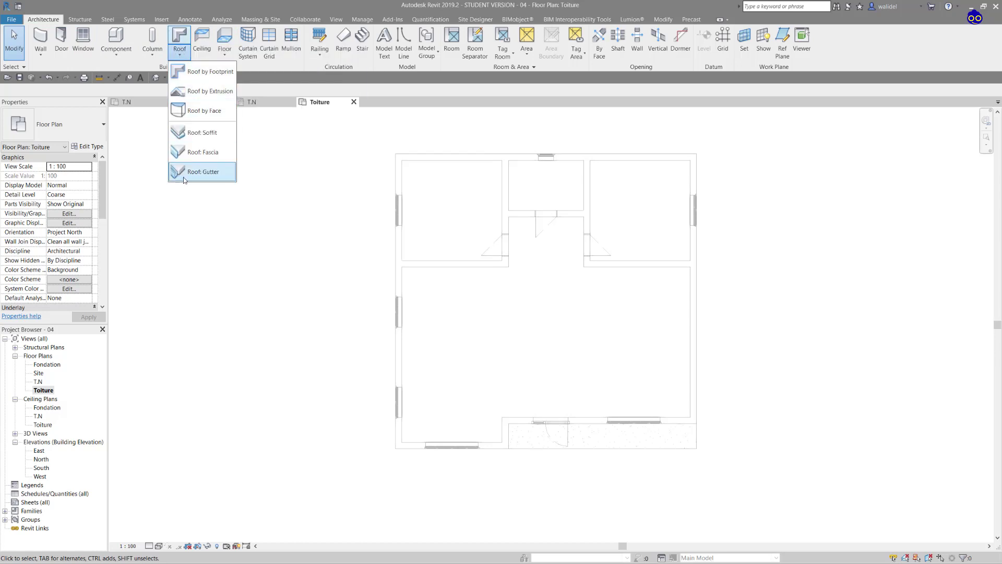
{"action": "left_click", "coordinate": [209, 76]}
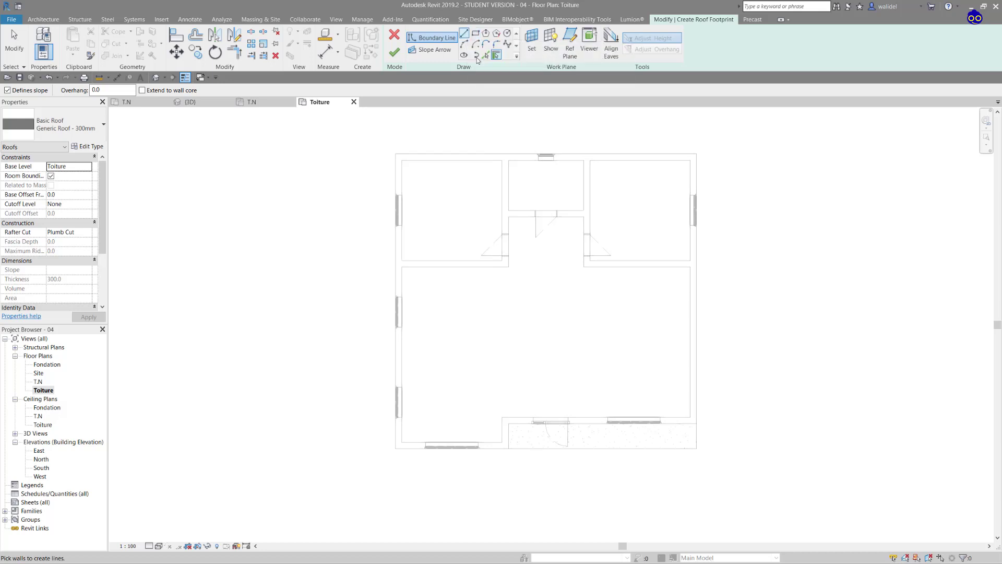
{"action": "left_click", "coordinate": [485, 55]}
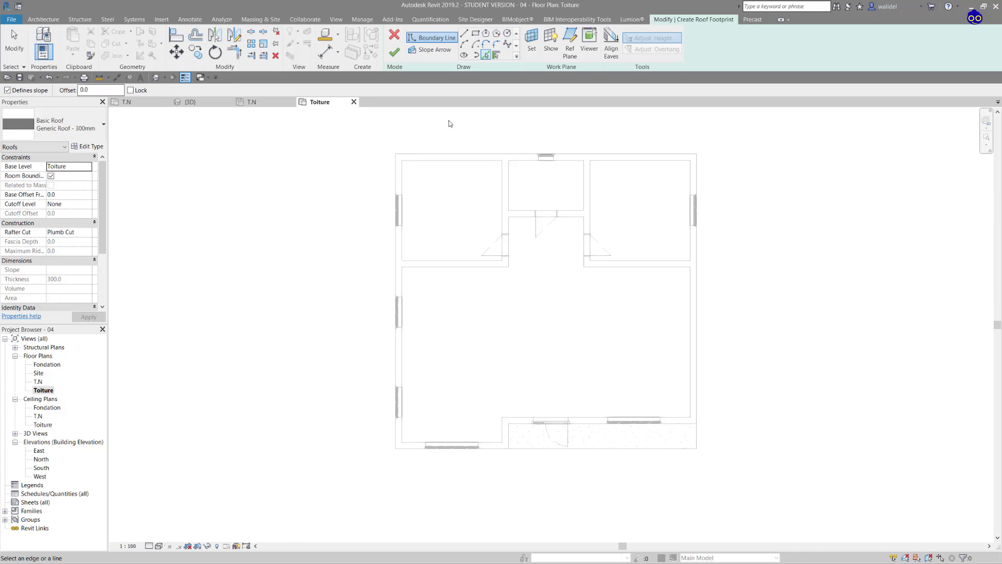
{"action": "left_click", "coordinate": [455, 154]}
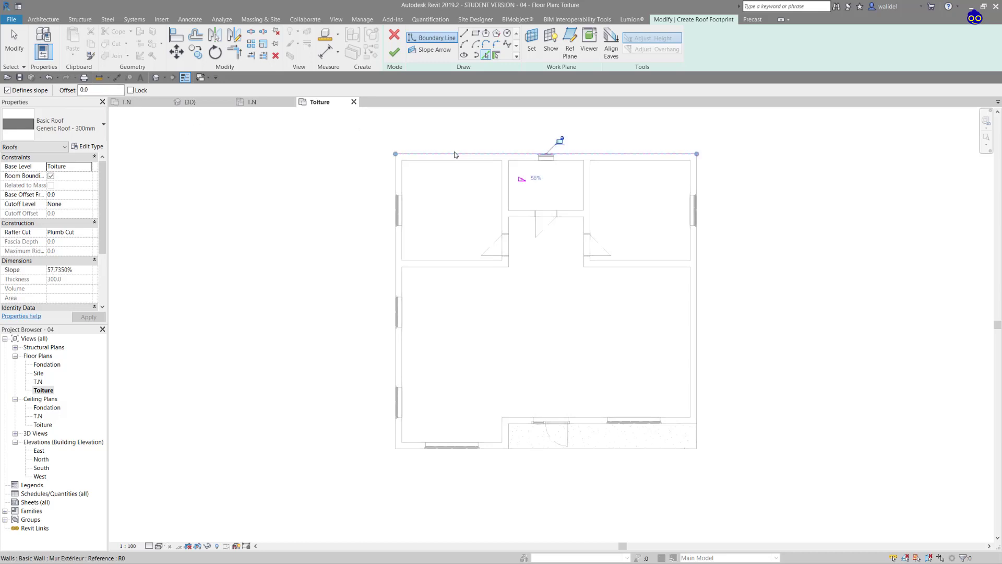
{"action": "left_click", "coordinate": [397, 178]}
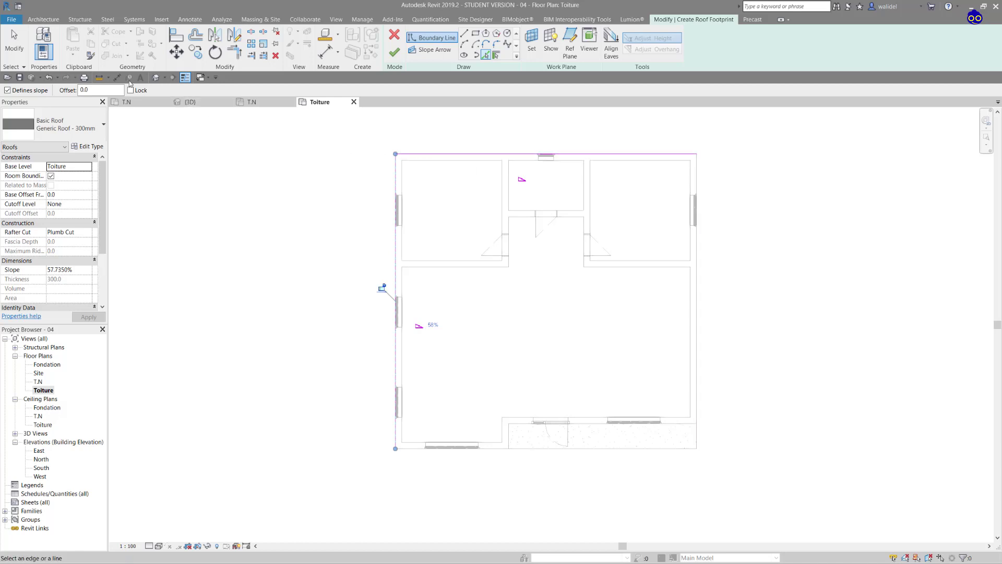
{"action": "left_click", "coordinate": [49, 77]}
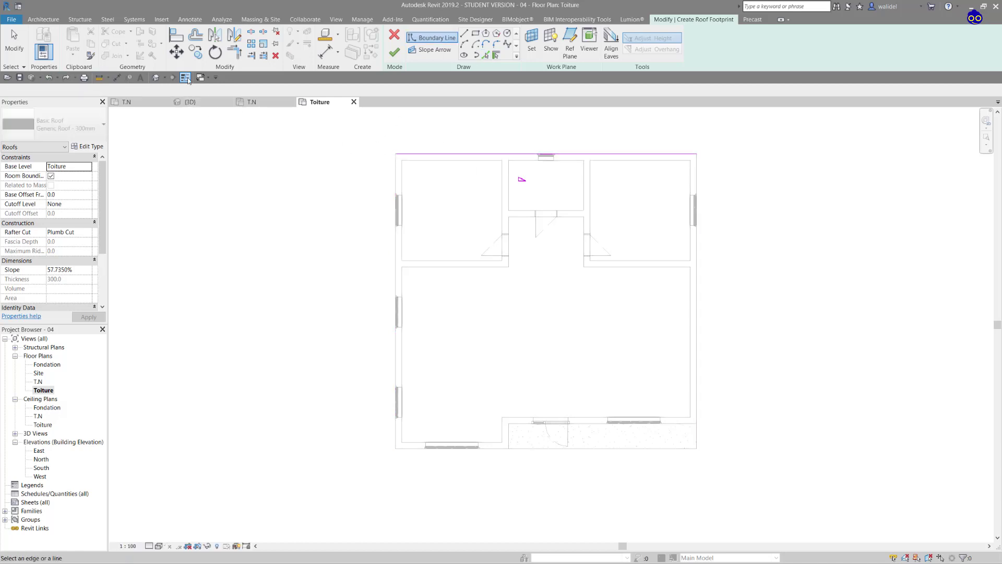
{"action": "left_click", "coordinate": [46, 77]}
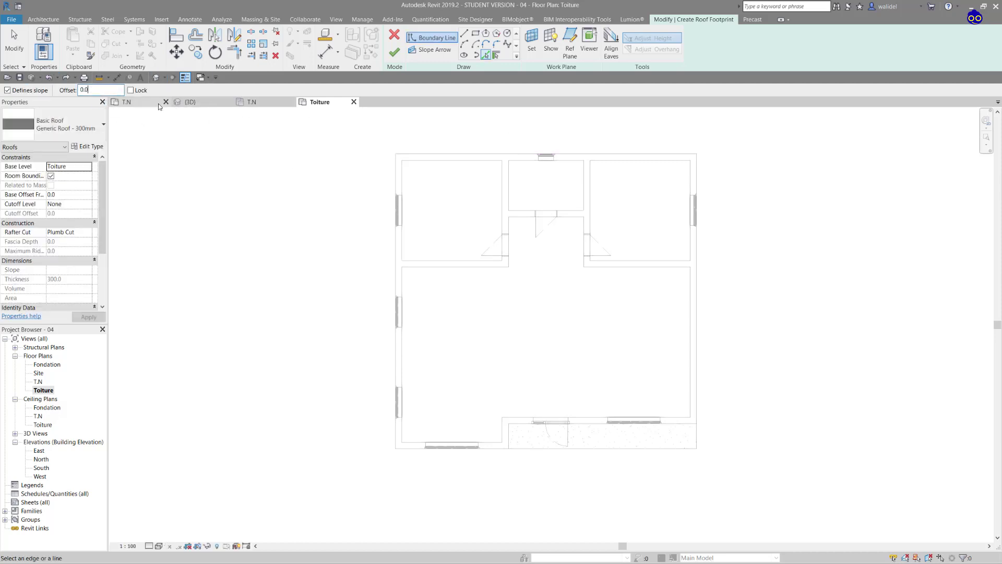
Set the boundary offset to 1000 and choose the roof type Steel Truss - Insulation on Metal Deck- EPDM
{"action": "key", "text": "Return"}
{"action": "type", "text": "1000"}
{"action": "key", "text": "Return"}
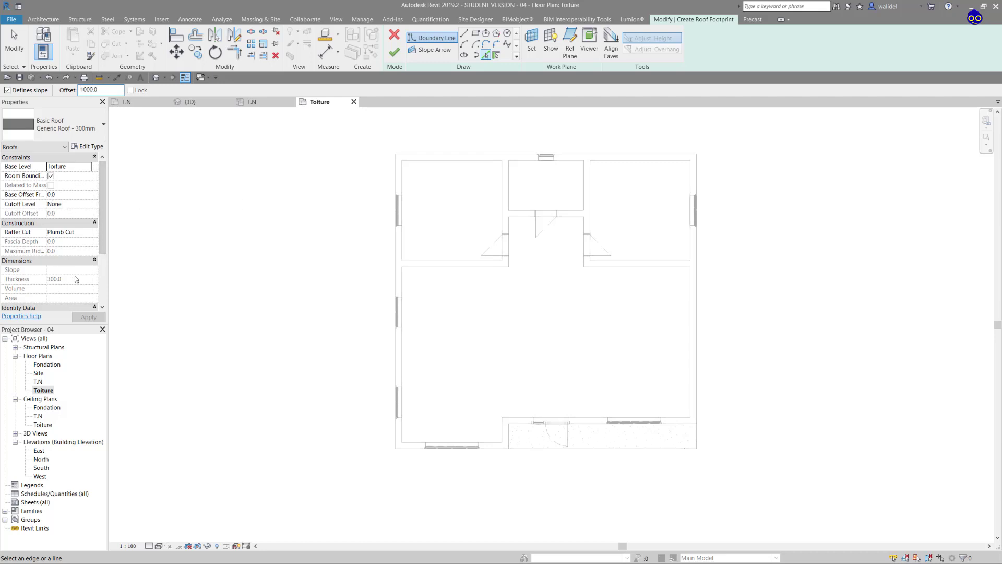
{"action": "left_click", "coordinate": [69, 128]}
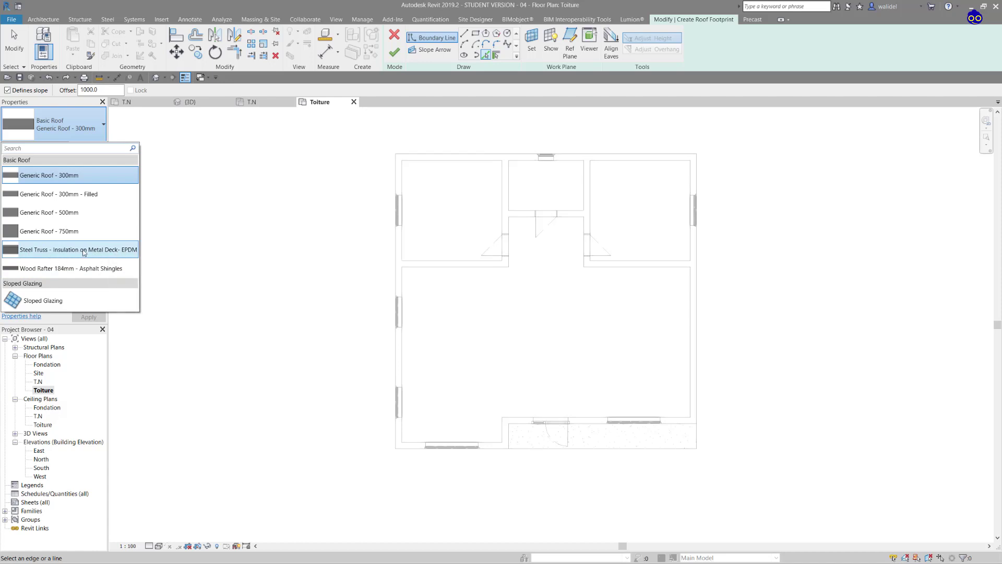
{"action": "mouse_move", "coordinate": [80, 253]}
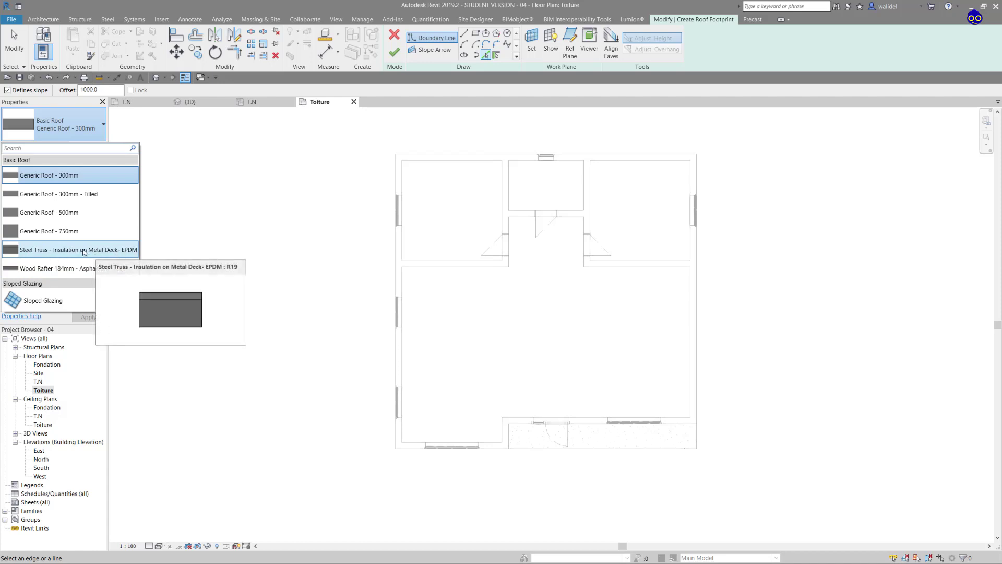
{"action": "left_click", "coordinate": [84, 250]}
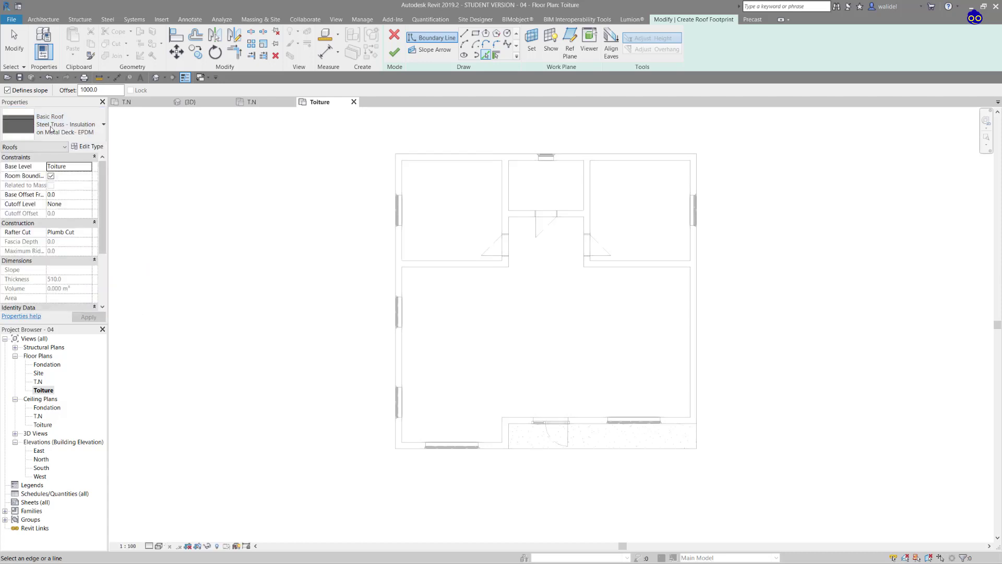
Pick the outer faces of the north, west and projecting south walls and the short return wall beside the porch as roof boundary lines
{"action": "left_click", "coordinate": [439, 156]}
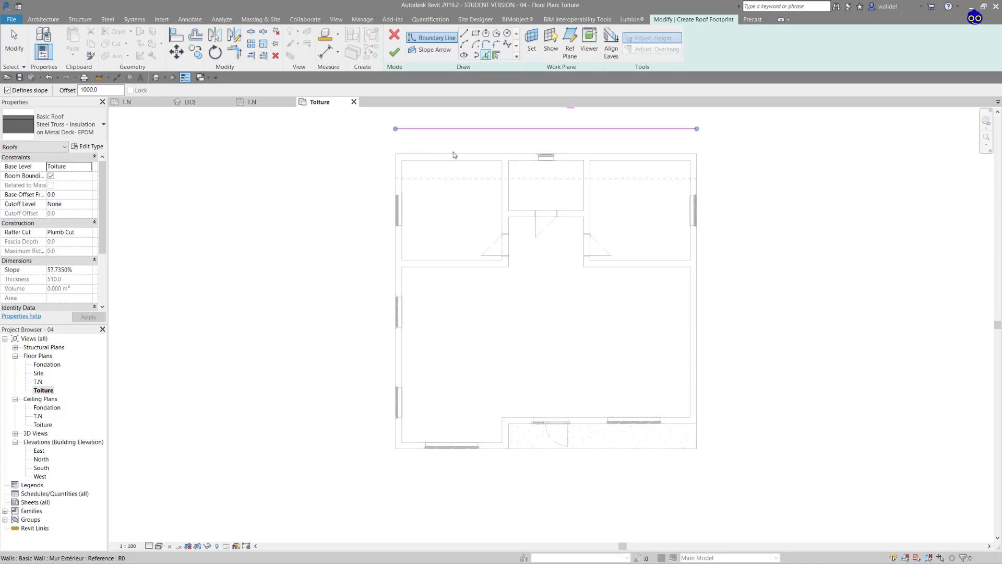
{"action": "left_click", "coordinate": [395, 189]}
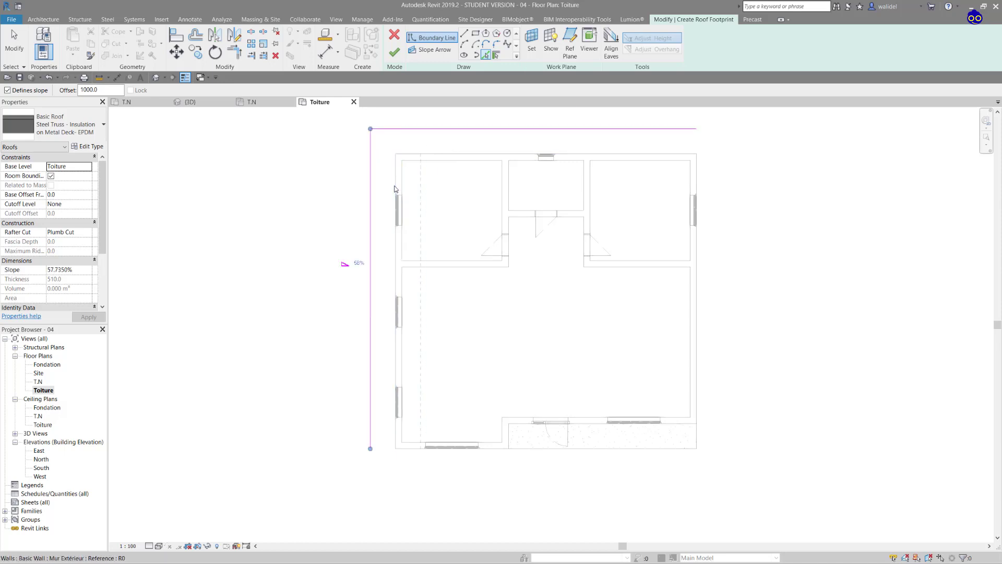
{"action": "left_click", "coordinate": [417, 453]}
{"action": "left_click", "coordinate": [510, 444]}
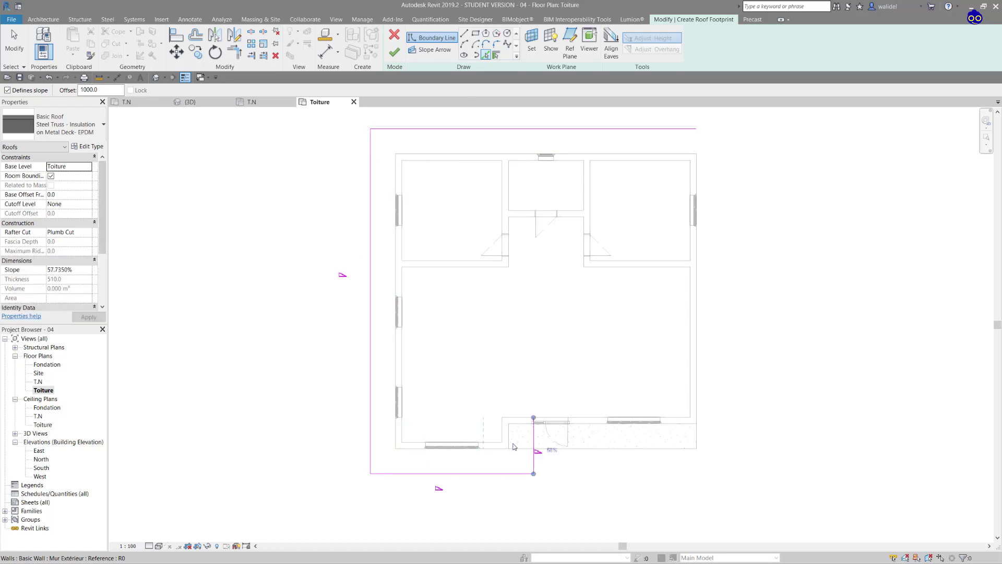
{"action": "left_click", "coordinate": [597, 427]}
{"action": "key", "text": "ctrl+z"}
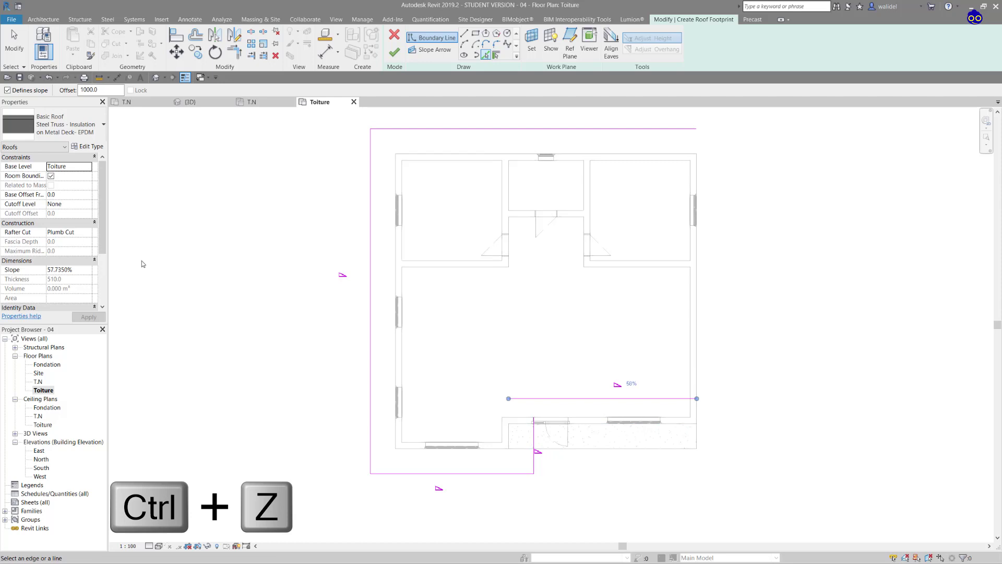
{"action": "key", "text": "ctrl+z"}
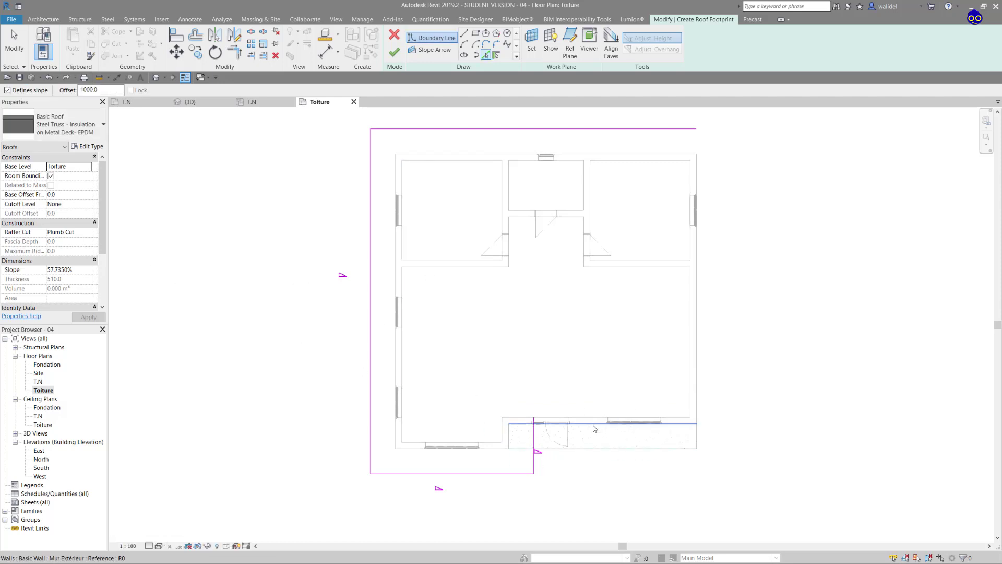
Add sloped boundary lines offset 1000 outward from the recessed porch wall and the east exterior wall
{"action": "middle_click_drag", "start_coordinate": [591, 433], "coordinate": [568, 416]}
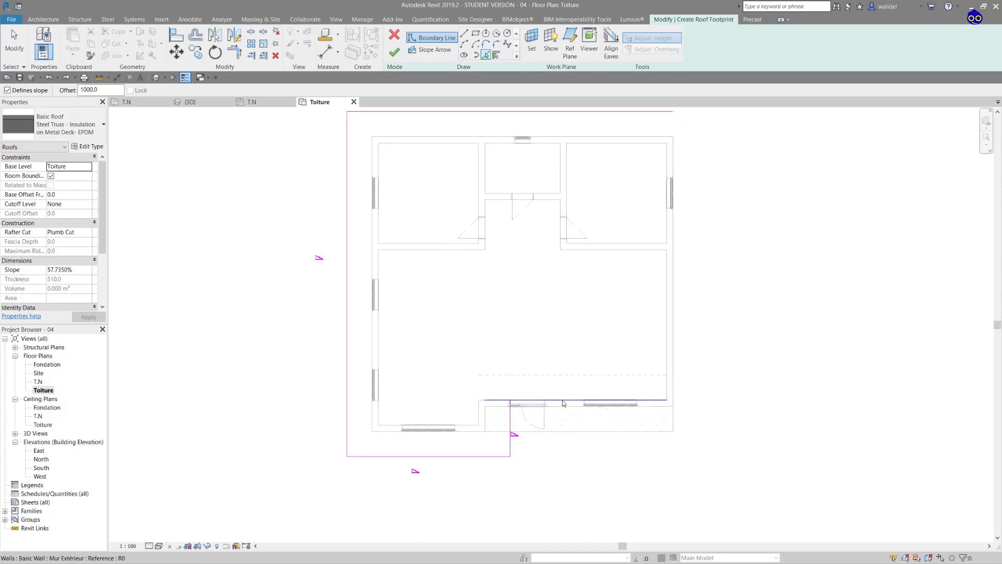
{"action": "scroll", "coordinate": [562, 406], "scroll_direction": "up", "scroll_amount": 3}
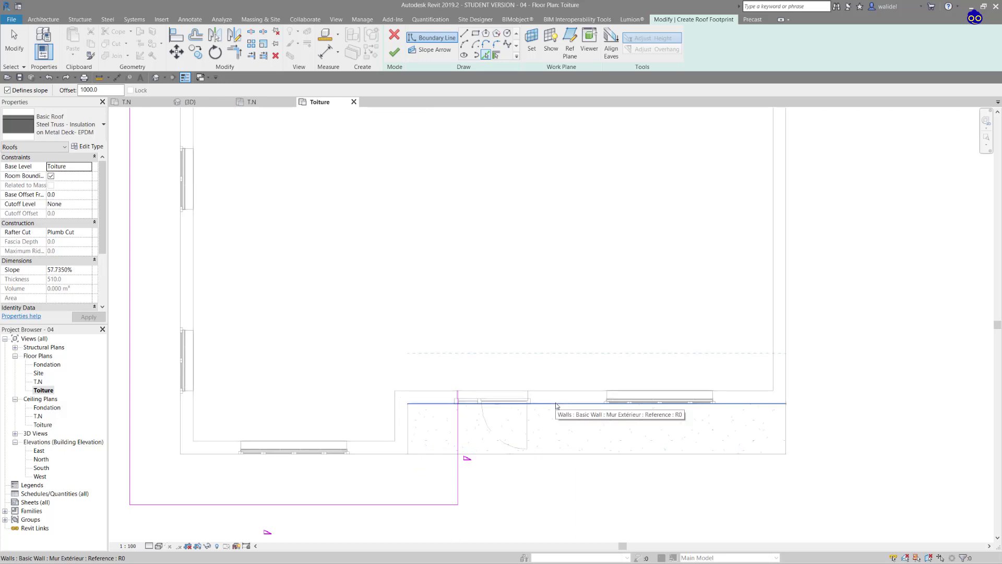
{"action": "left_click", "coordinate": [555, 406]}
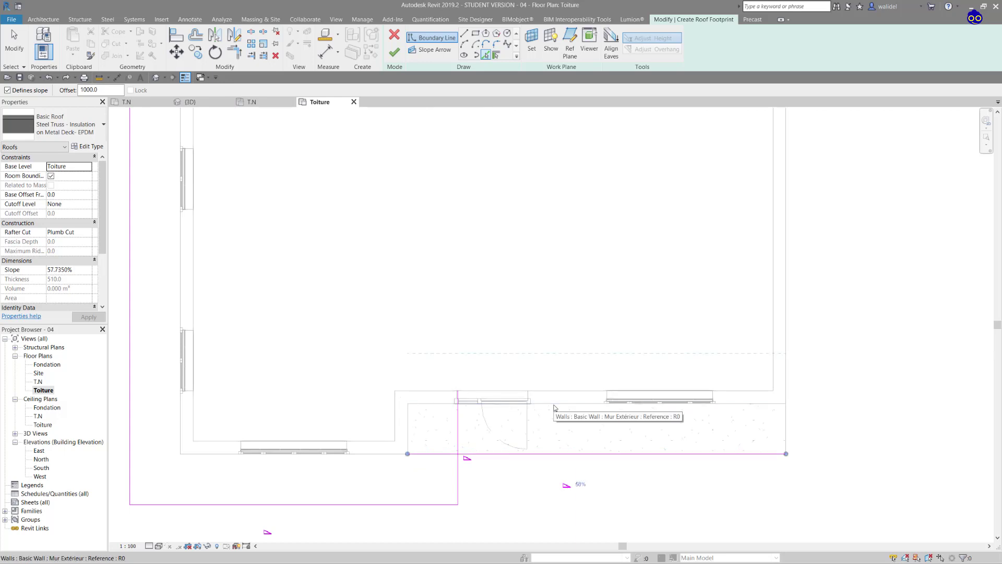
{"action": "scroll", "coordinate": [699, 271], "scroll_direction": "down", "scroll_amount": 1}
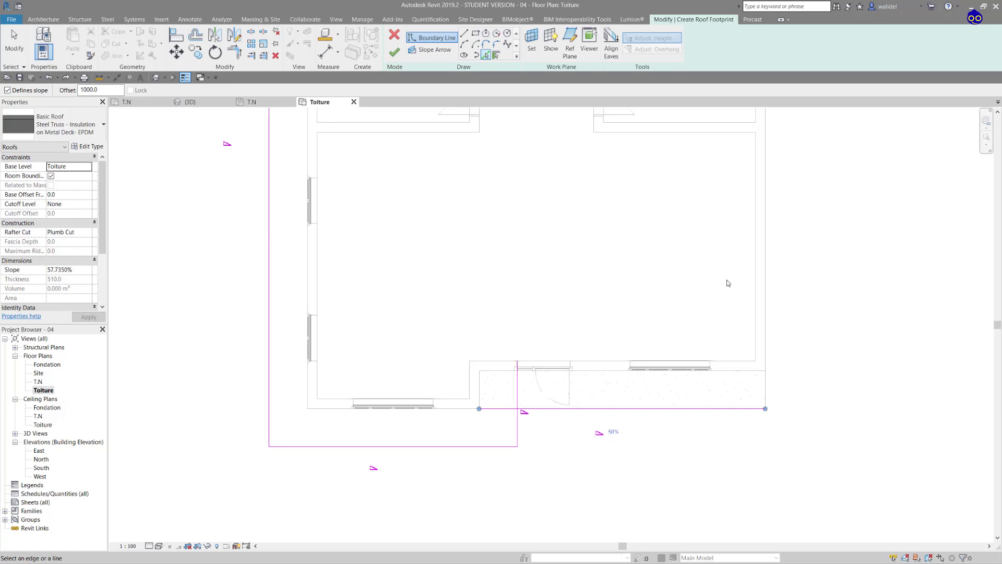
{"action": "middle_click_drag", "start_coordinate": [728, 283], "coordinate": [497, 323]}
{"action": "left_click", "coordinate": [520, 319]}
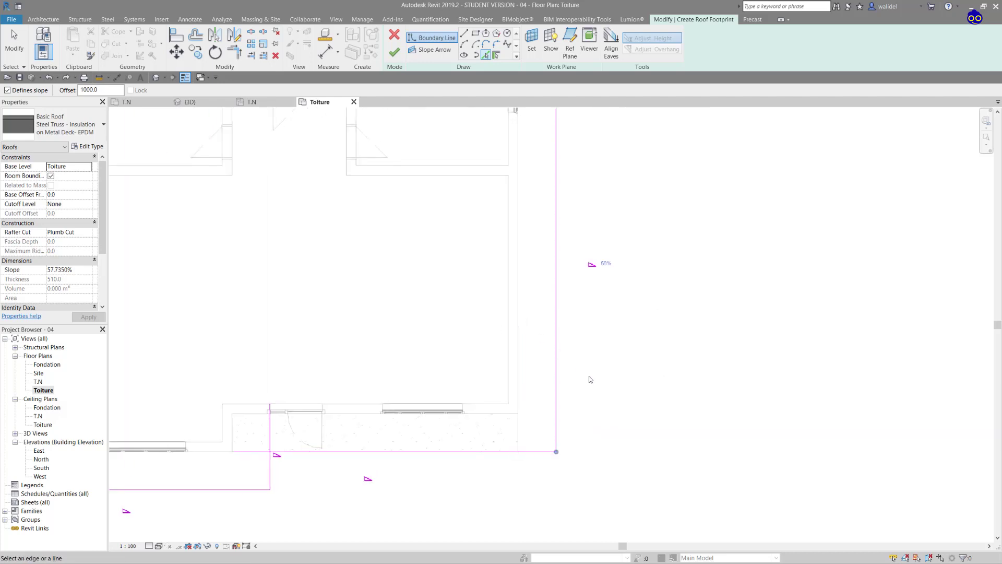
Try to finish the roof sketch with the untrimmed boundary lines
{"action": "scroll", "coordinate": [590, 380], "scroll_direction": "down", "scroll_amount": 2}
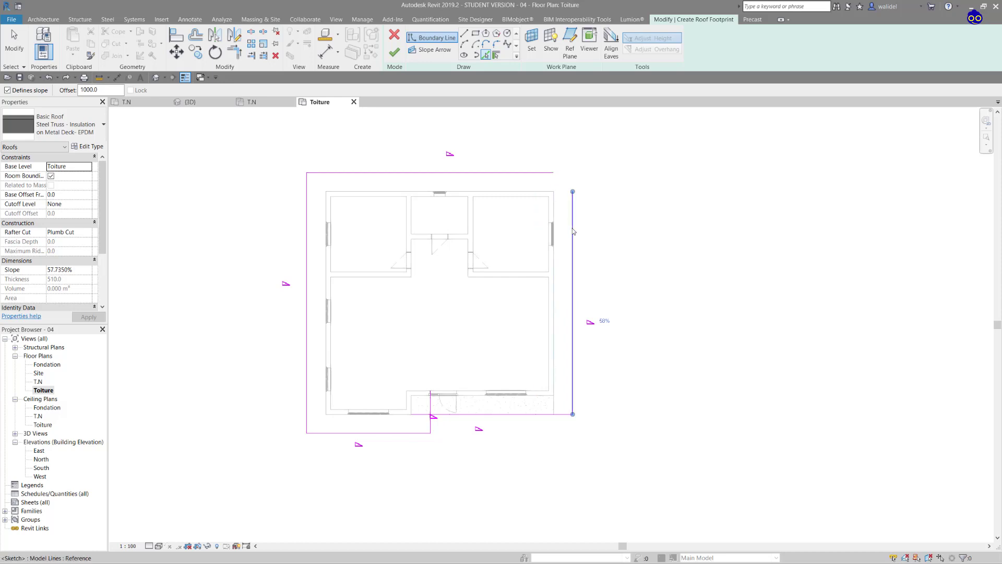
{"action": "scroll", "coordinate": [426, 410], "scroll_direction": "up", "scroll_amount": 3}
{"action": "scroll", "coordinate": [412, 329], "scroll_direction": "down", "scroll_amount": 4}
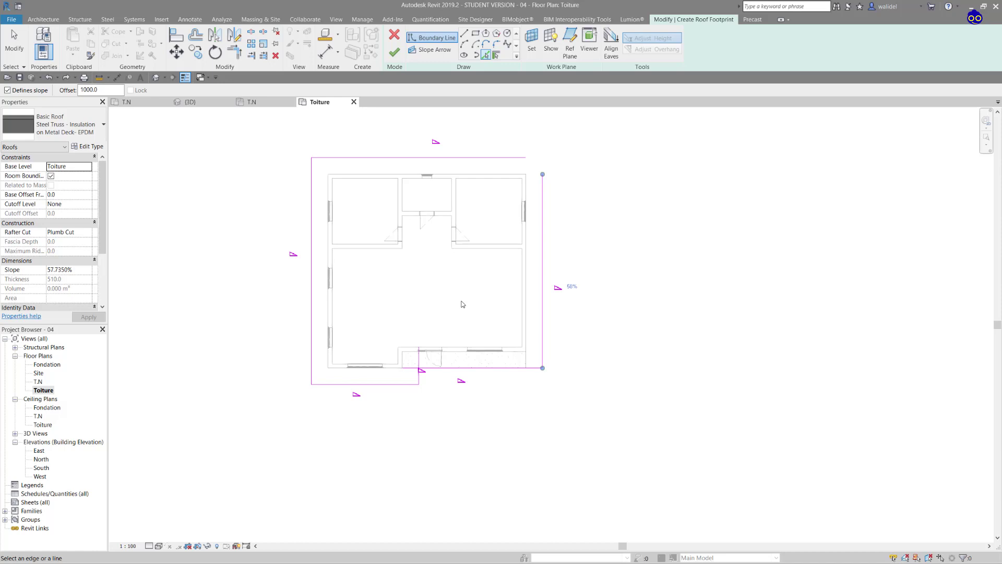
{"action": "left_click", "coordinate": [395, 53]}
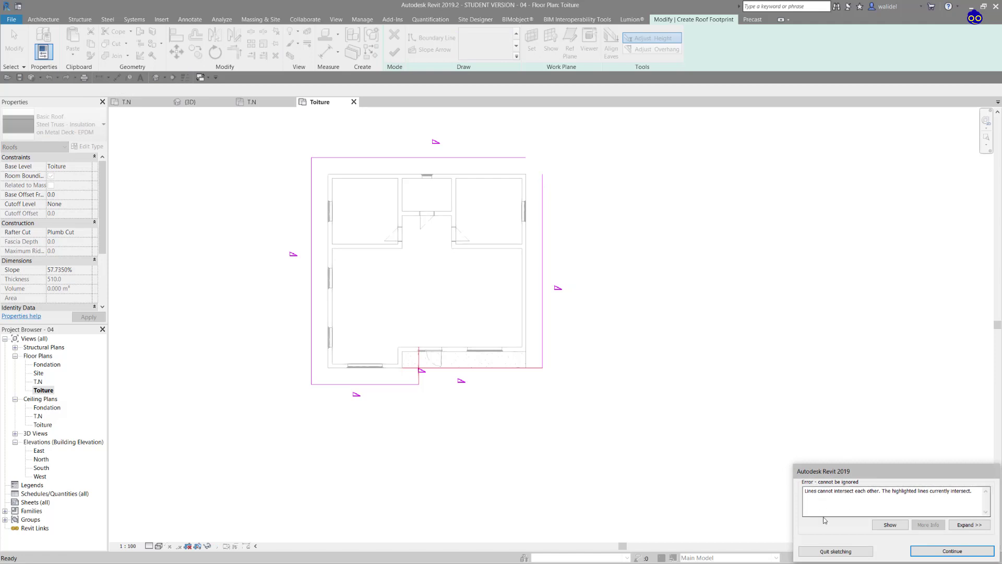
{"action": "left_click", "coordinate": [918, 550]}
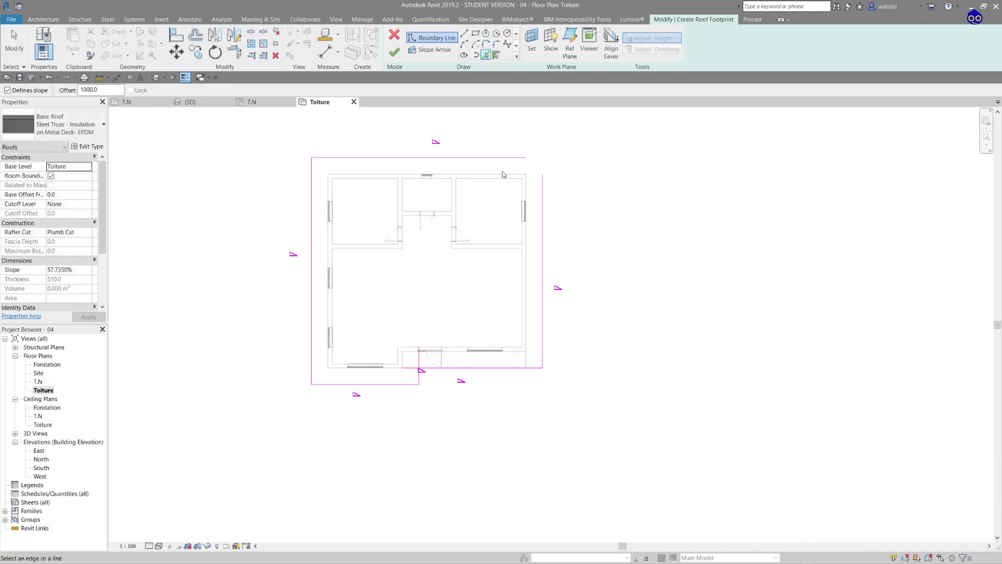
{"action": "left_click", "coordinate": [520, 160]}
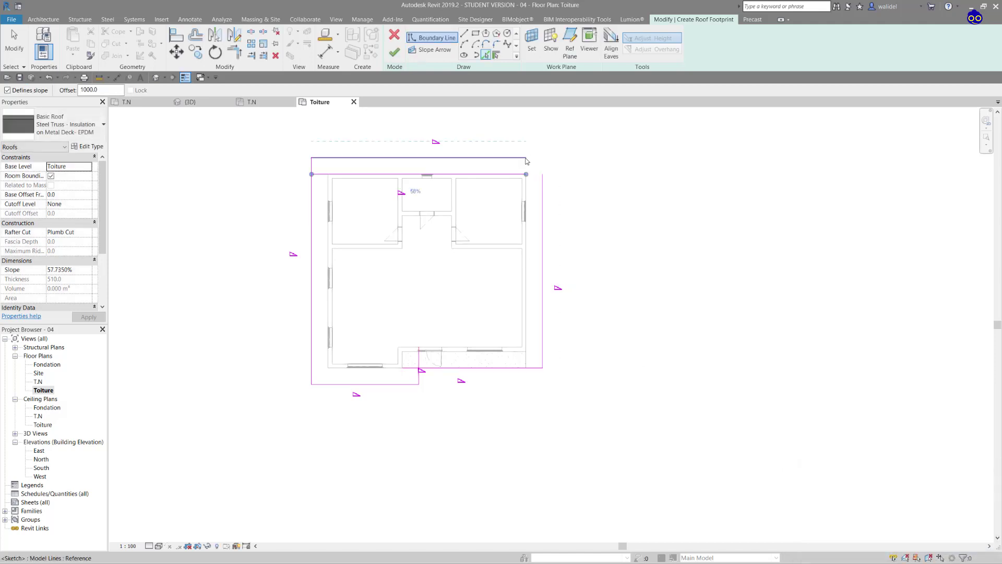
{"action": "key", "text": "ctrl+z"}
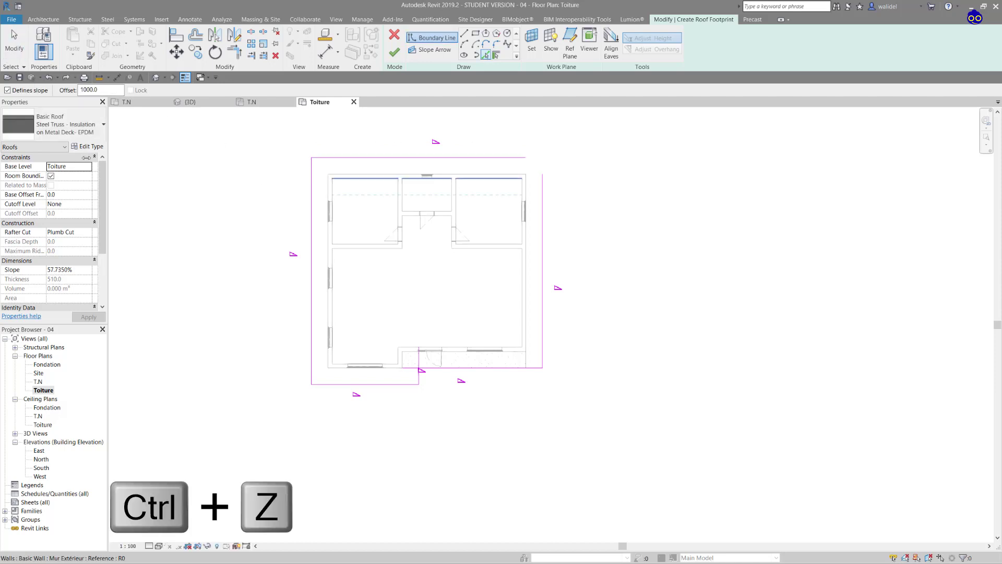
{"action": "left_click", "coordinate": [15, 41]}
{"action": "left_click", "coordinate": [523, 158]}
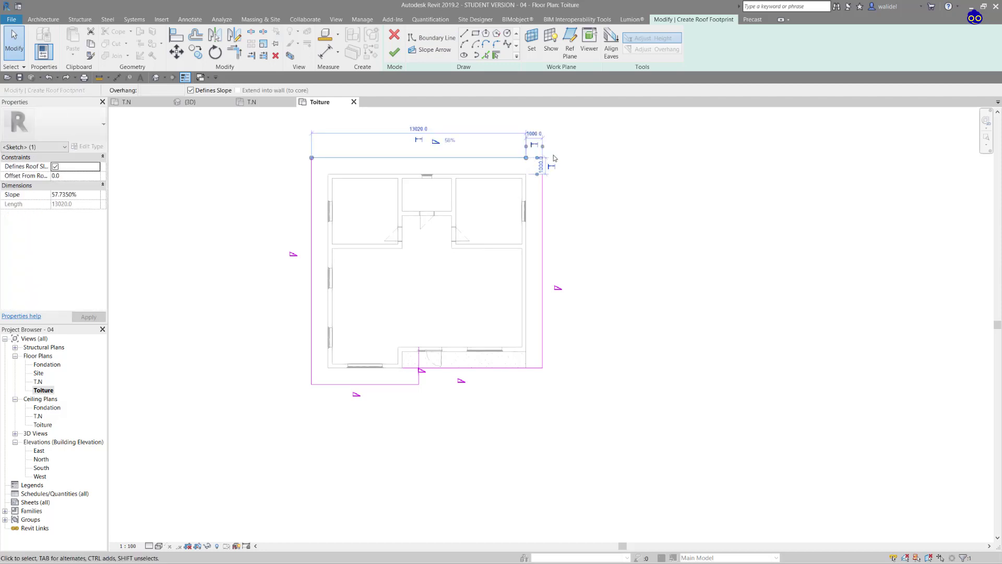
{"action": "key", "text": "Escape"}
Trim/extend the north and east roof boundary lines to meet at the northeast corner
{"action": "scroll", "coordinate": [490, 149], "scroll_direction": "up", "scroll_amount": 2}
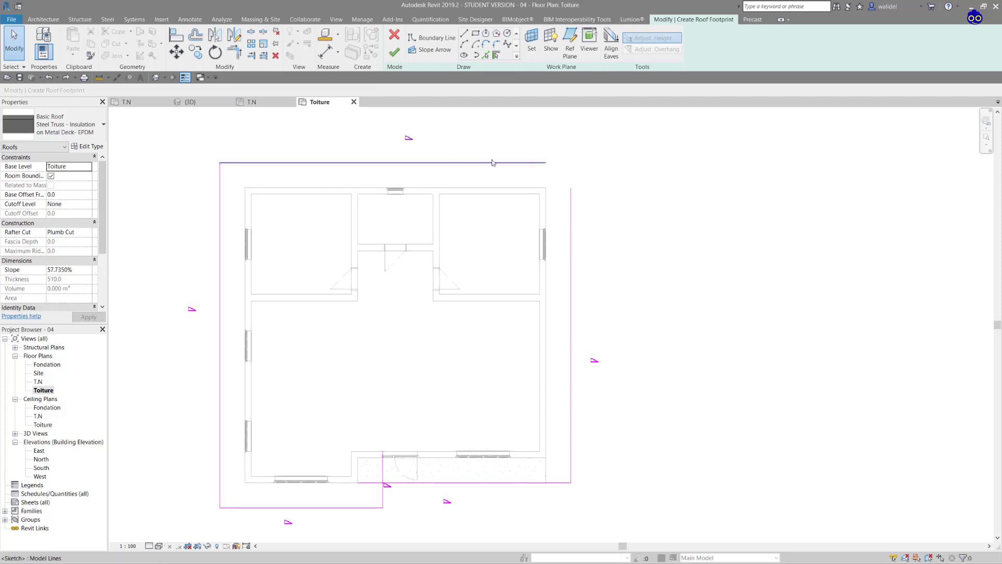
{"action": "left_click", "coordinate": [242, 55]}
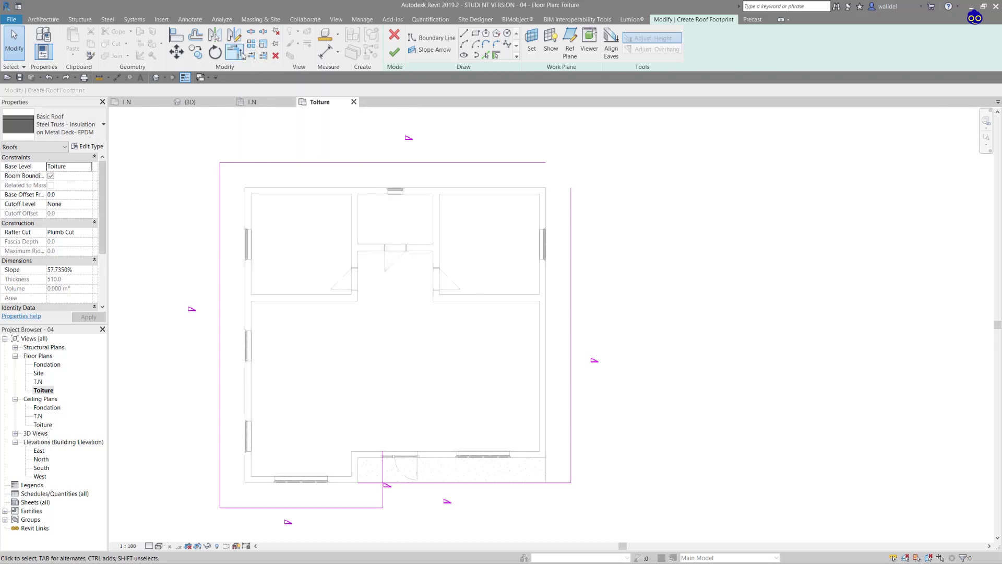
{"action": "left_click", "coordinate": [511, 164]}
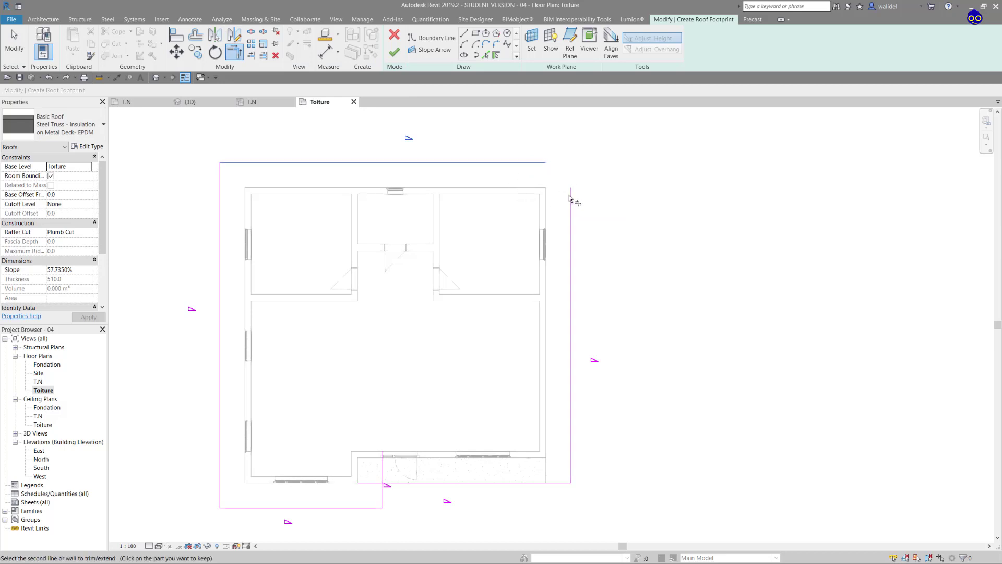
{"action": "scroll", "coordinate": [572, 189], "scroll_direction": "up", "scroll_amount": 3}
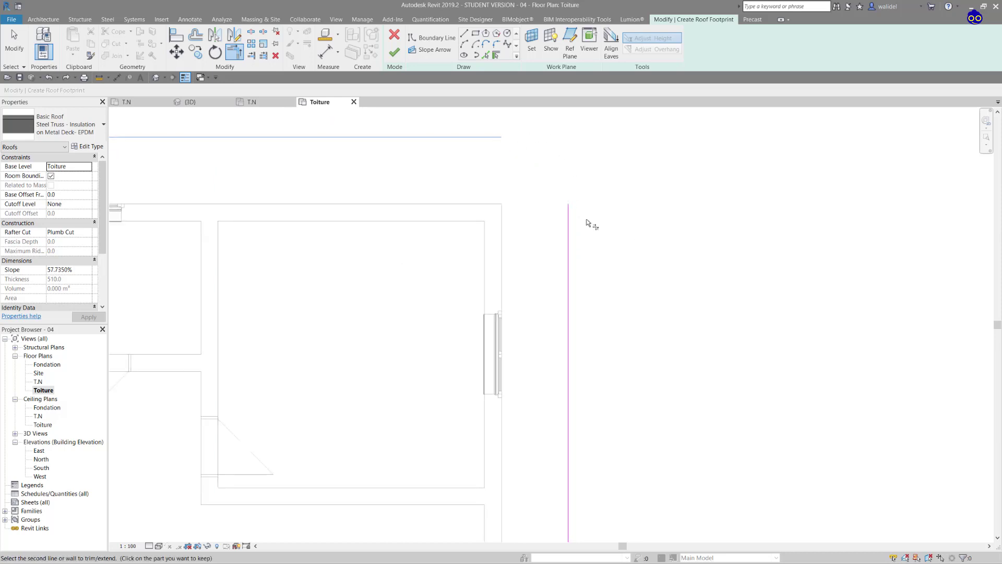
{"action": "left_click", "coordinate": [571, 231]}
{"action": "scroll", "coordinate": [625, 186], "scroll_direction": "down", "scroll_amount": 5}
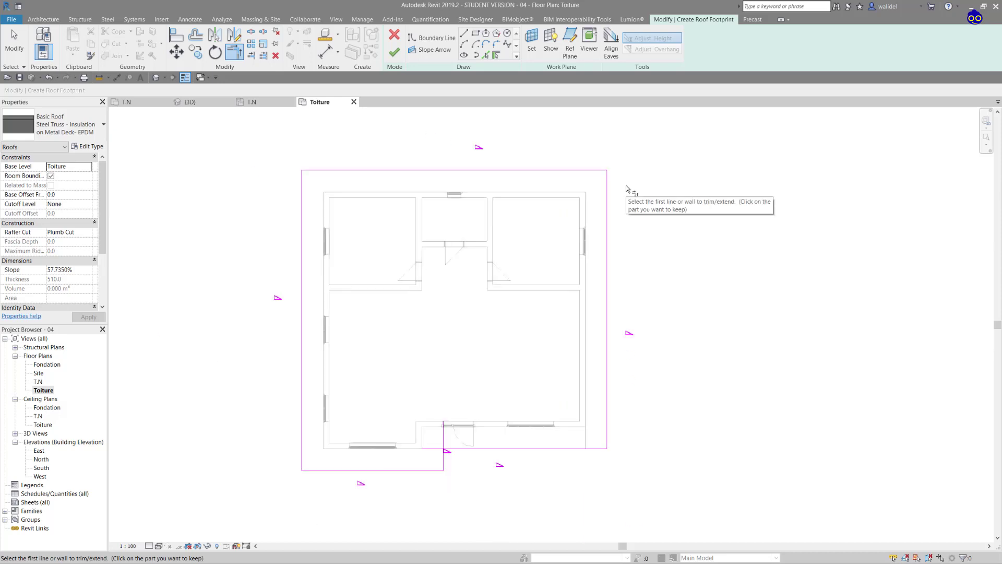
Trim the short return line and the porch-side boundary line to a corner, keeping the outer parts of both
{"action": "scroll", "coordinate": [532, 349], "scroll_direction": "up", "scroll_amount": 5}
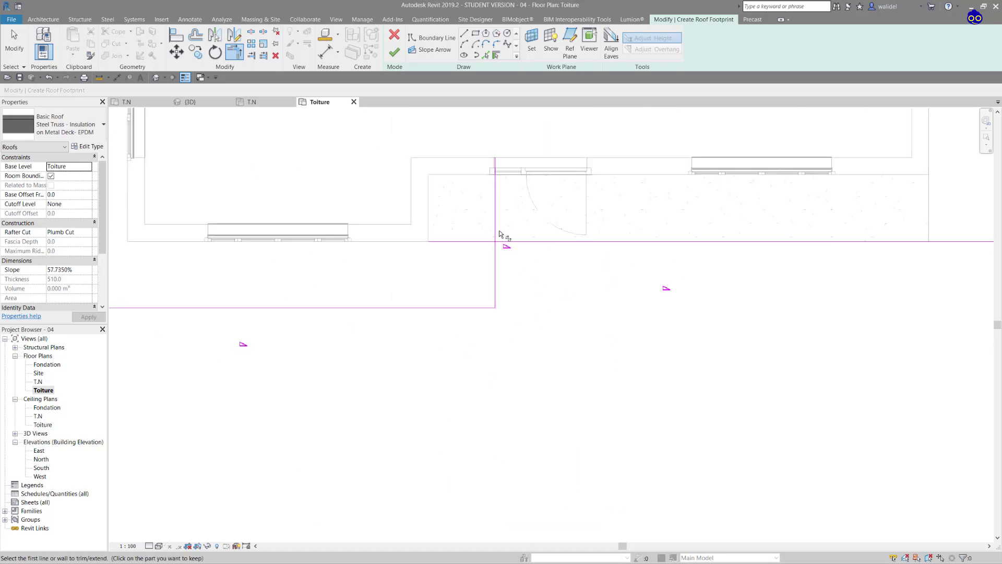
{"action": "left_click", "coordinate": [496, 276]}
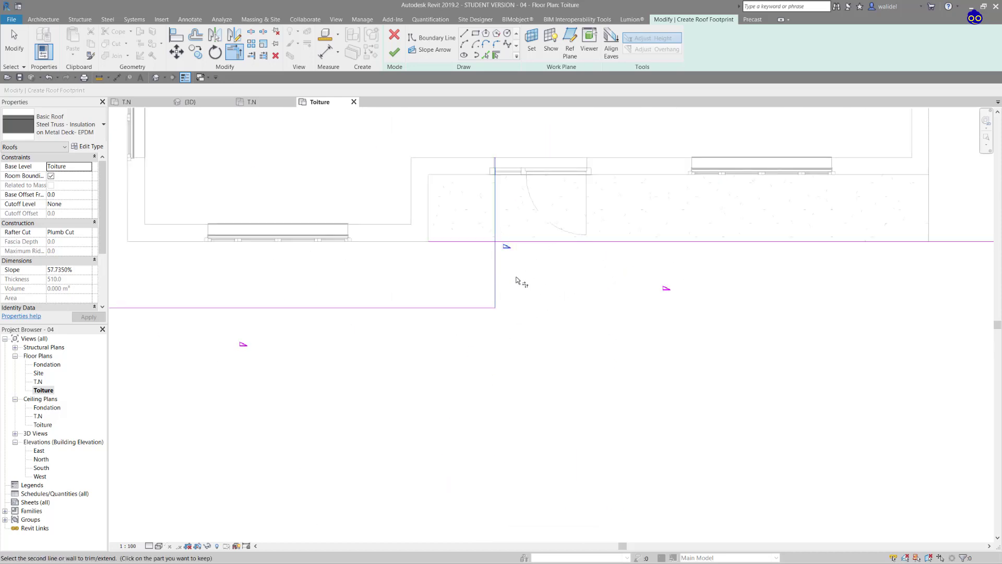
{"action": "left_click", "coordinate": [530, 244]}
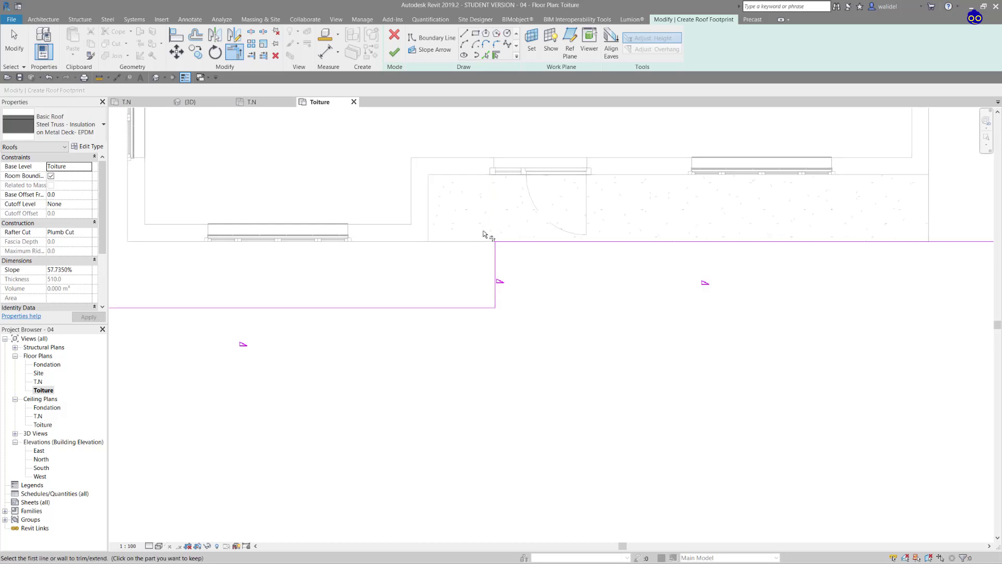
Finish the footprint sketch to generate the roof, and undo it to return to editing the boundary
{"action": "scroll", "coordinate": [597, 287], "scroll_direction": "down", "scroll_amount": 4}
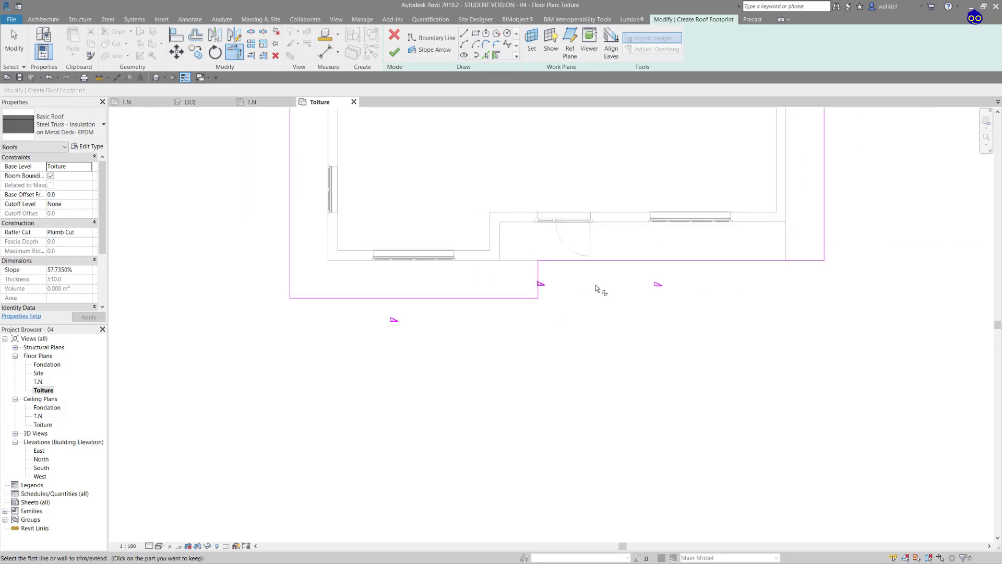
{"action": "scroll", "coordinate": [543, 277], "scroll_direction": "up", "scroll_amount": 2}
{"action": "scroll", "coordinate": [556, 370], "scroll_direction": "up", "scroll_amount": 1}
{"action": "mouse_move", "coordinate": [562, 224]}
{"action": "middle_mouse_down"}
{"action": "mouse_move", "coordinate": [537, 349]}
{"action": "mouse_move", "coordinate": [523, 363]}
{"action": "middle_mouse_up"}
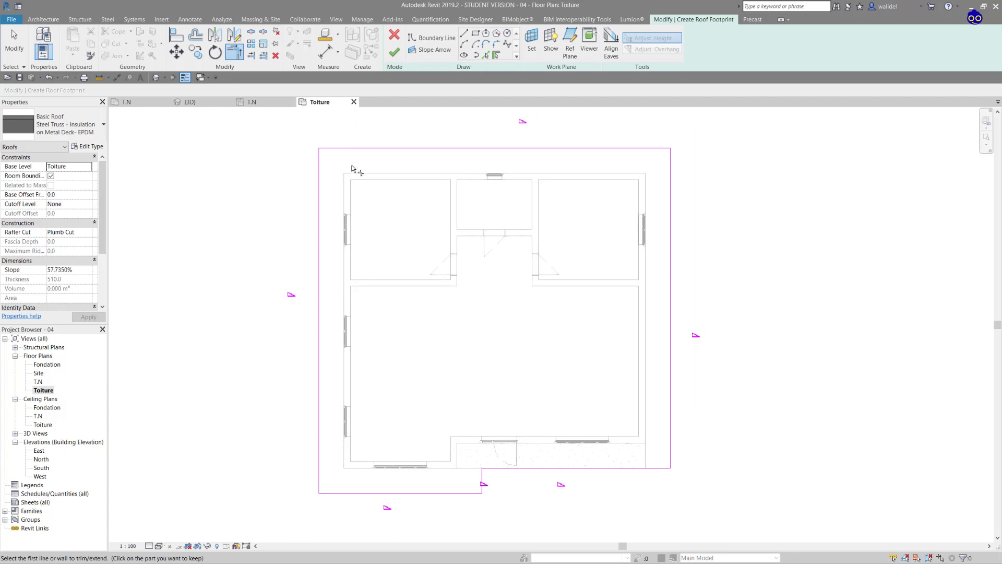
{"action": "left_click", "coordinate": [395, 52]}
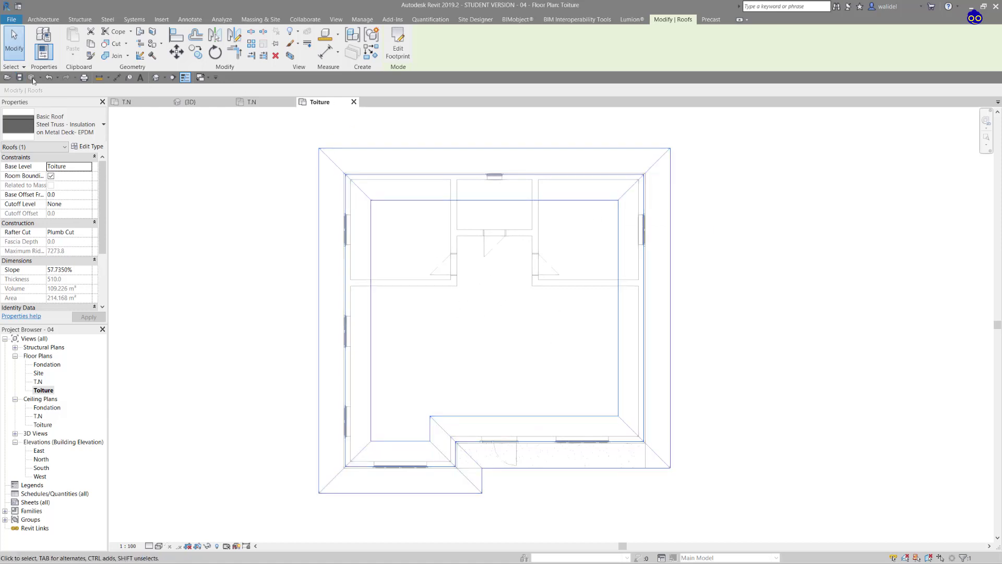
{"action": "left_click", "coordinate": [49, 77]}
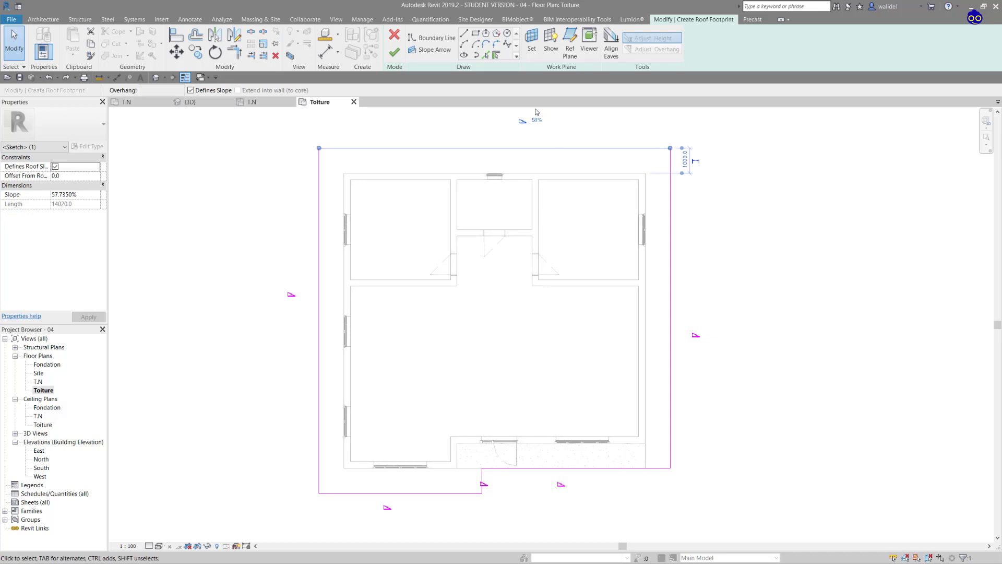
Set the slope of the north roof boundary line to 60%
{"action": "scroll", "coordinate": [542, 115], "scroll_direction": "up", "scroll_amount": 4}
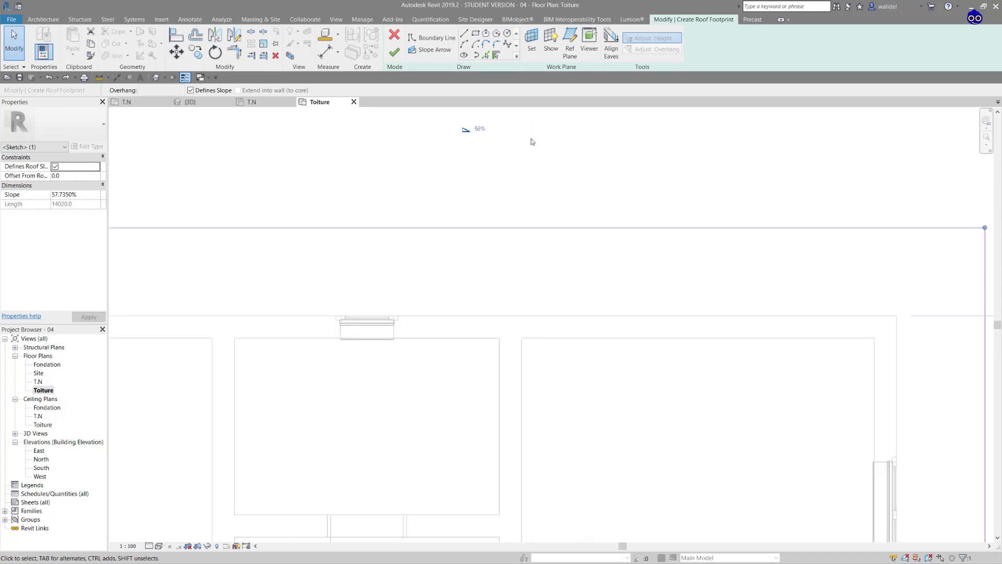
{"action": "left_click", "coordinate": [478, 128]}
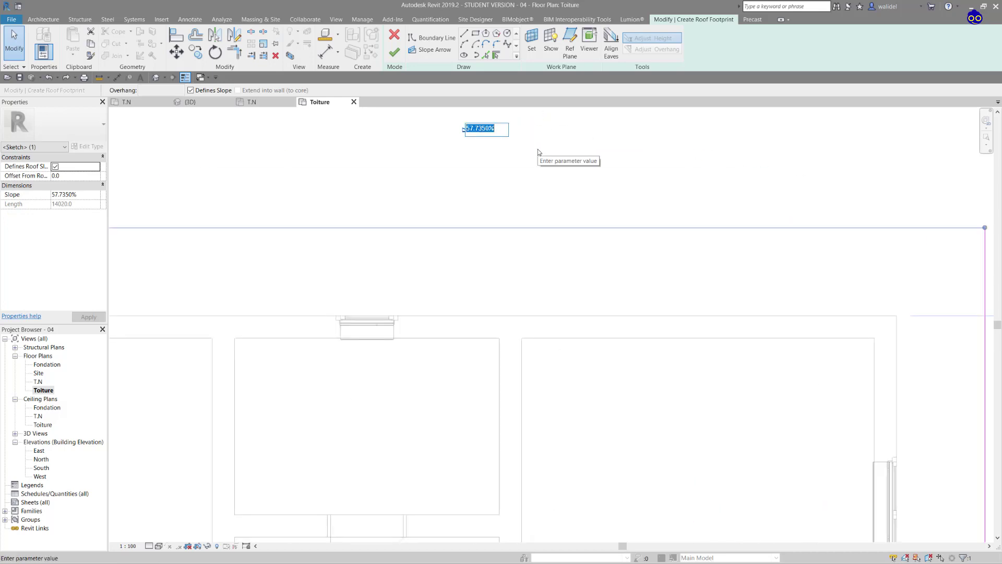
{"action": "type", "text": "60"}
{"action": "key", "text": "Return"}
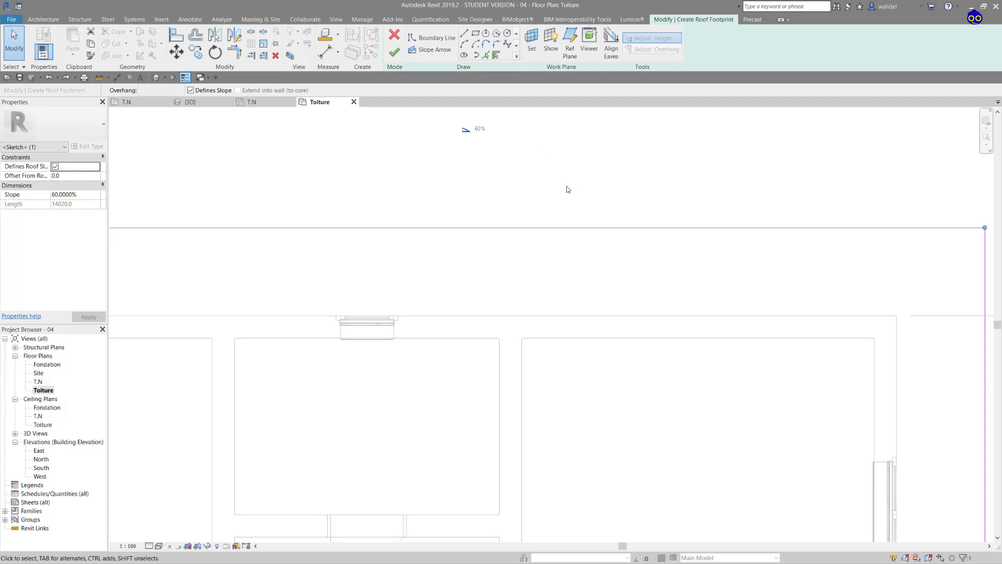
Set the slope of the west roof boundary line to 60%
{"action": "scroll", "coordinate": [567, 189], "scroll_direction": "down", "scroll_amount": 5}
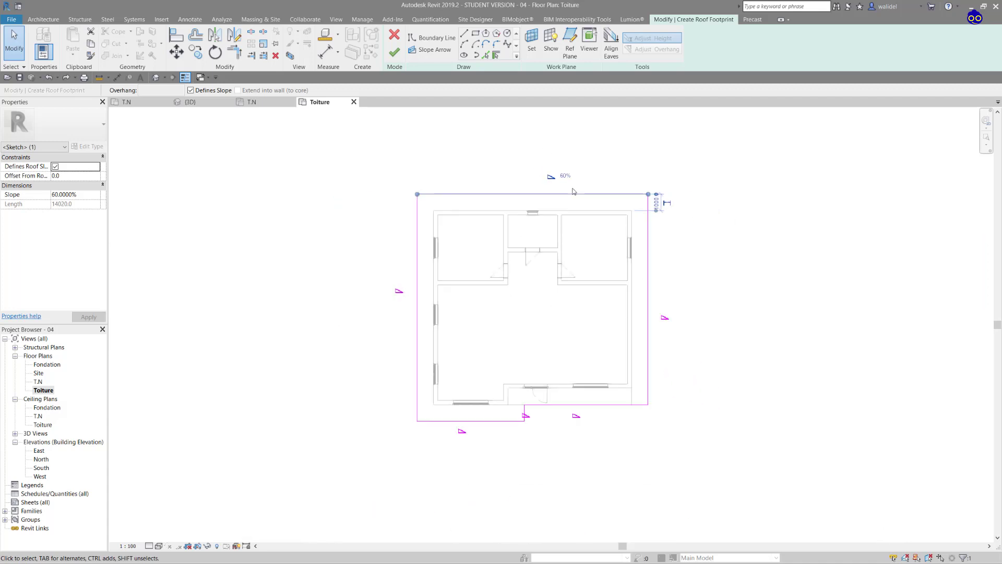
{"action": "left_click", "coordinate": [417, 289]}
{"action": "left_click", "coordinate": [410, 290]}
{"action": "type", "text": "6"}
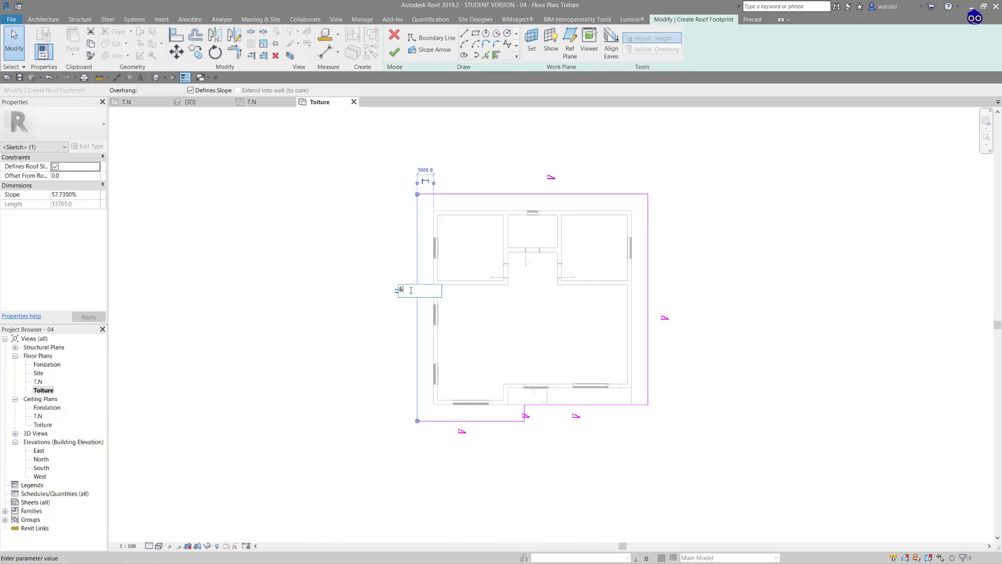
{"action": "type", "text": "510"}
{"action": "key", "text": "Return"}
Set the slopes of the southwest roof boundary line and the short return line beside the porch to 60%
{"action": "left_click", "coordinate": [486, 420]}
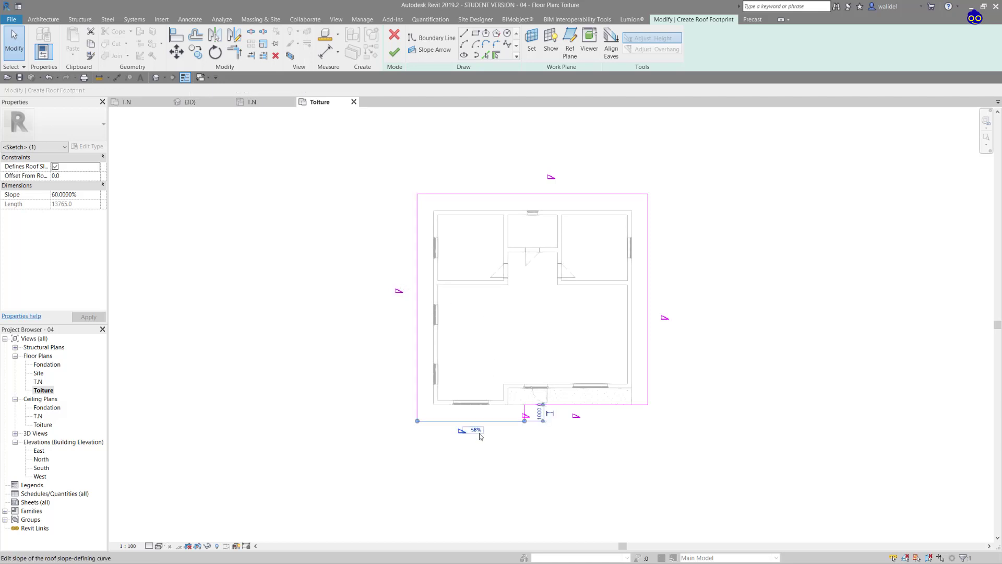
{"action": "left_click", "coordinate": [474, 430]}
{"action": "key", "text": "Escape"}
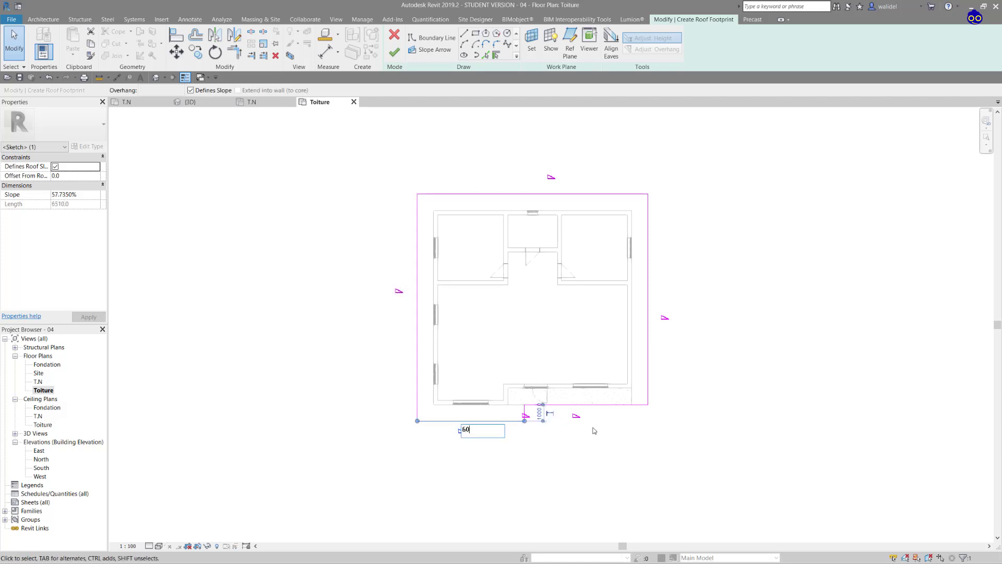
{"action": "left_click", "coordinate": [525, 415]}
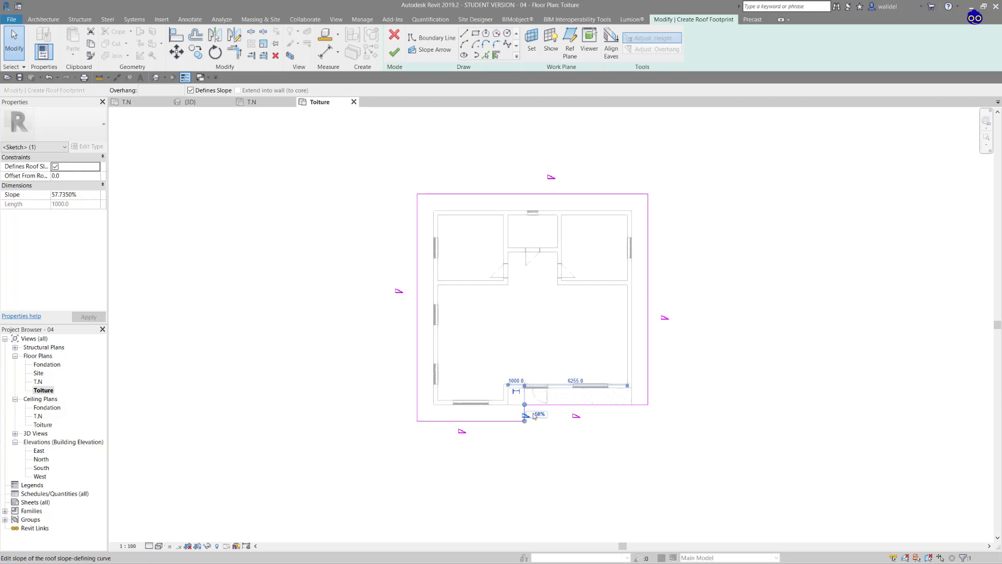
{"action": "left_click", "coordinate": [538, 414]}
{"action": "type", "text": "60"}
{"action": "key", "text": "Return"}
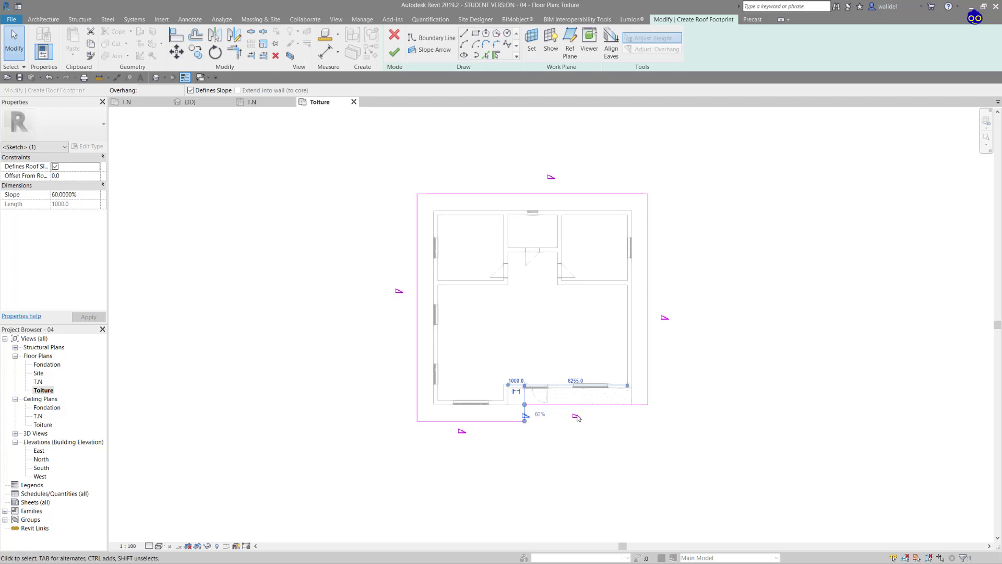
Set the slope of the porch-side roof boundary line to 60%
{"action": "left_click", "coordinate": [590, 405]}
{"action": "left_click", "coordinate": [587, 415]}
{"action": "type", "text": "60"}
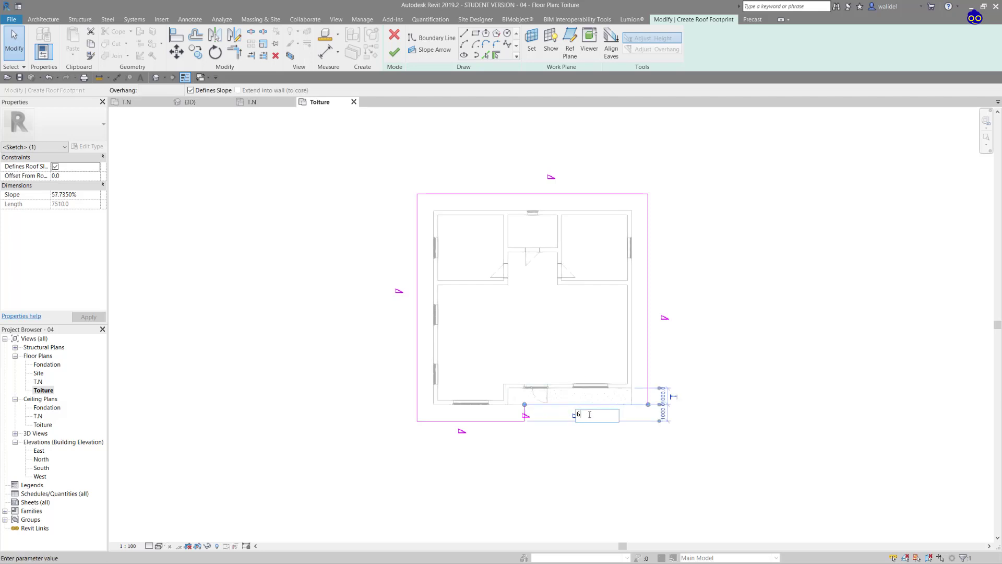
{"action": "key", "text": "Return"}
Set the slope of the east roof boundary line to 60% and finish the footprint to generate the roof
{"action": "left_click", "coordinate": [648, 327]}
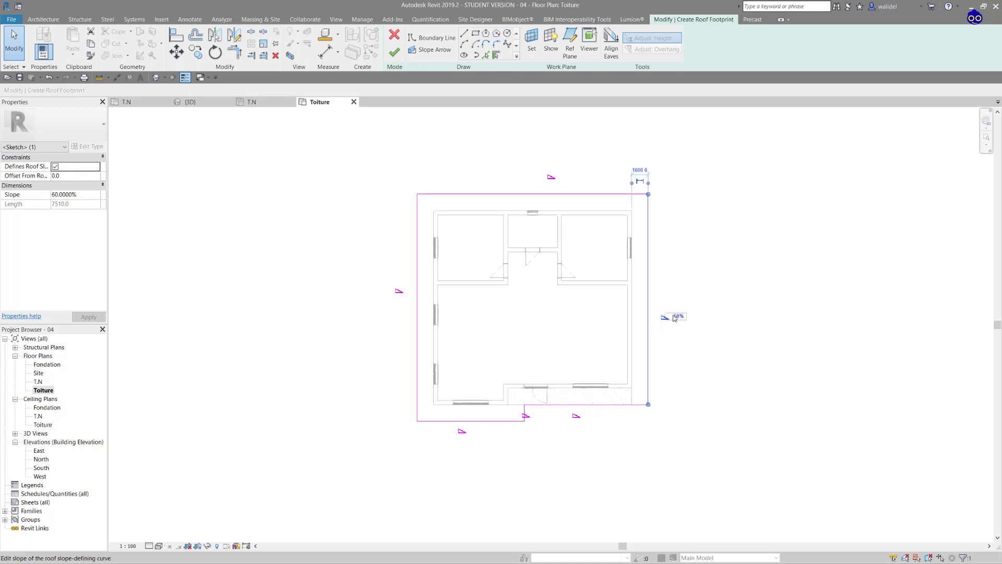
{"action": "left_click", "coordinate": [664, 318]}
{"action": "key", "text": "Escape"}
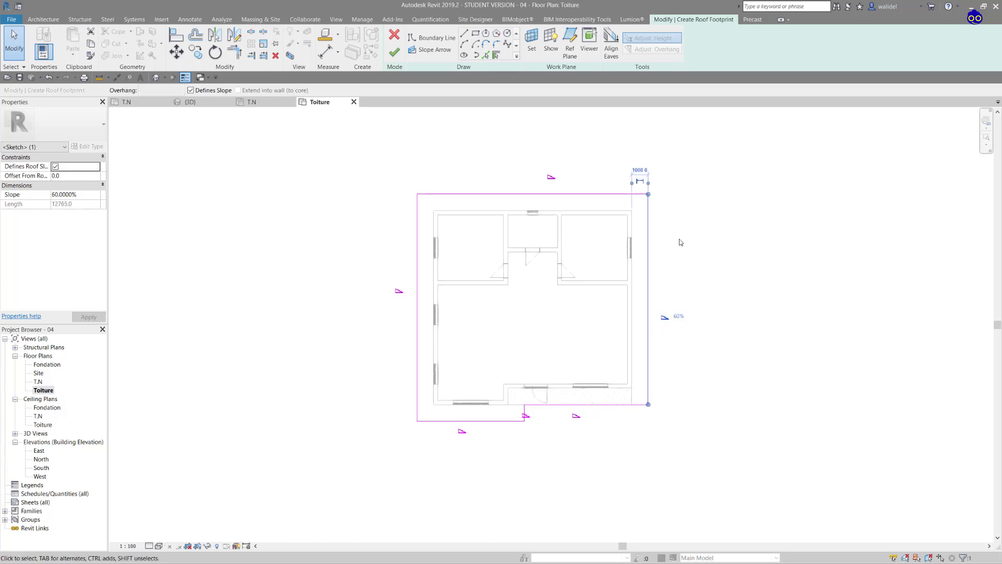
{"action": "left_click", "coordinate": [678, 239]}
{"action": "left_click", "coordinate": [394, 52]}
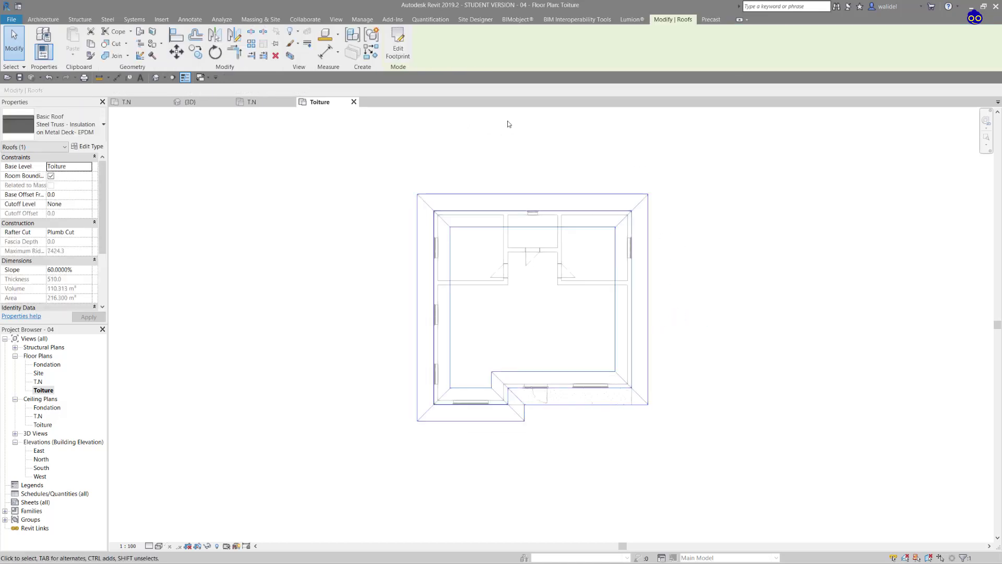
Show the house in the 3D view and set its visual style to Hidden Line
{"action": "left_click", "coordinate": [200, 103]}
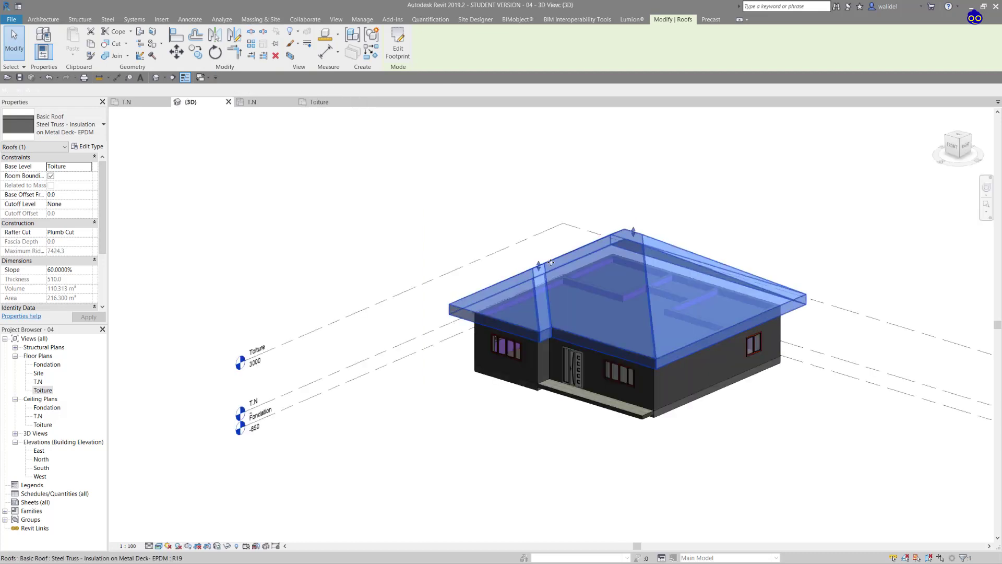
{"action": "left_click", "coordinate": [610, 499]}
{"action": "scroll", "coordinate": [670, 353], "scroll_direction": "up", "scroll_amount": 4}
{"action": "key", "text": "Escape"}
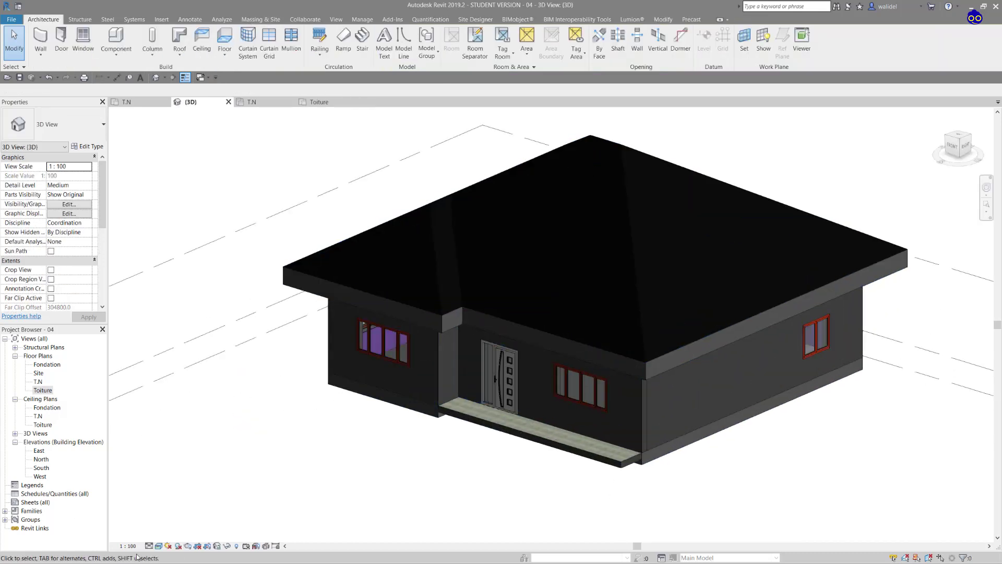
{"action": "left_click", "coordinate": [157, 546]}
{"action": "left_click", "coordinate": [198, 506]}
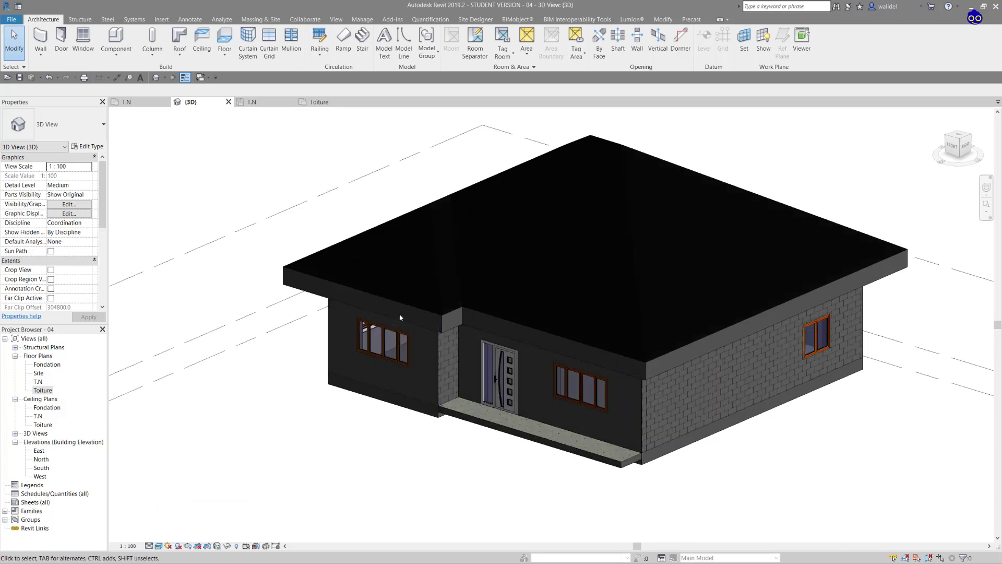
{"action": "left_click", "coordinate": [158, 546]}
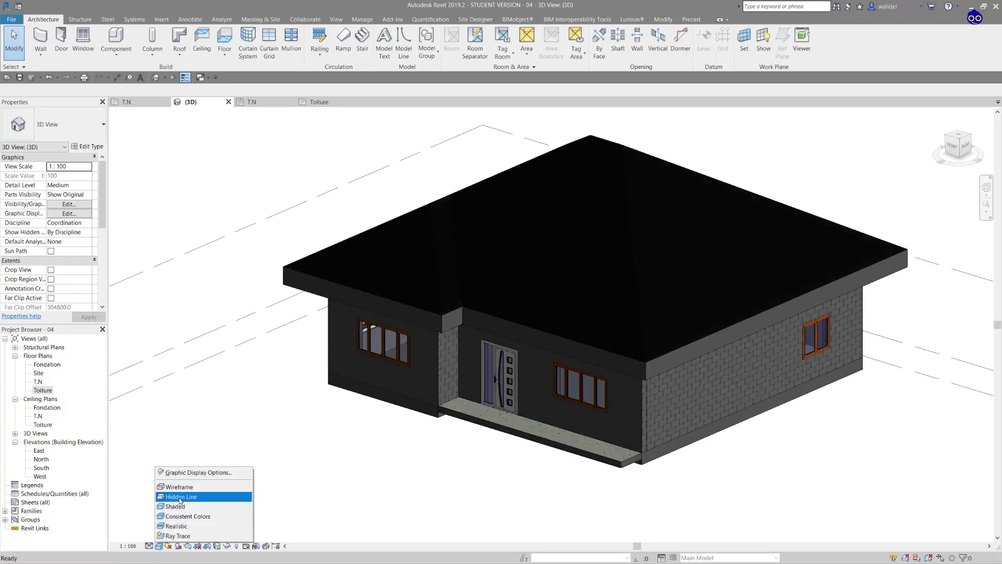
{"action": "left_click", "coordinate": [177, 496]}
Examine the roof, its overhang and the entrance porch in 3D from several angles
{"action": "scroll", "coordinate": [395, 317], "scroll_direction": "up", "scroll_amount": 3}
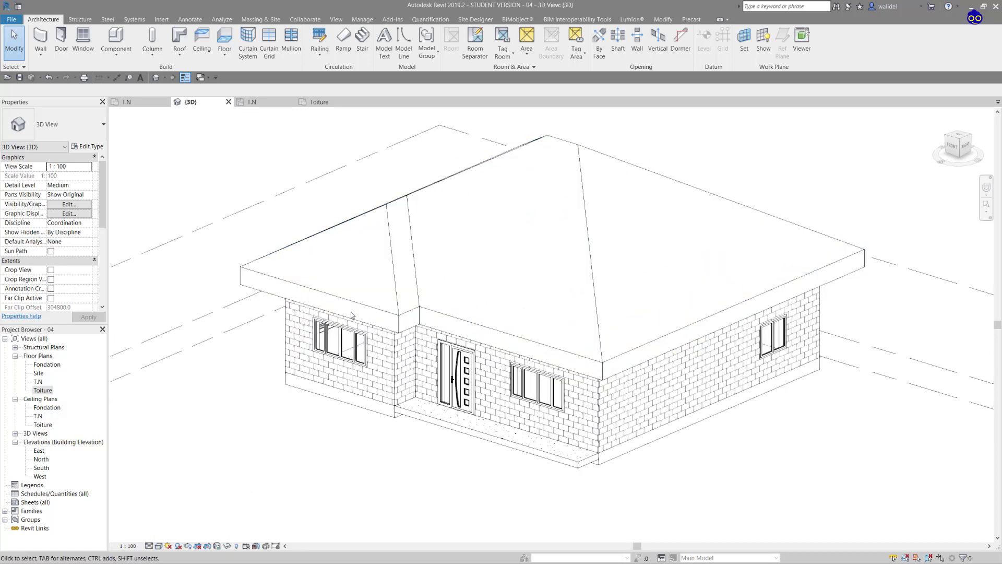
{"action": "middle_click_drag", "start_coordinate": [366, 316], "coordinate": [398, 314], "text": "shift"}
{"action": "middle_click_drag", "start_coordinate": [664, 369], "coordinate": [630, 366], "text": "shift"}
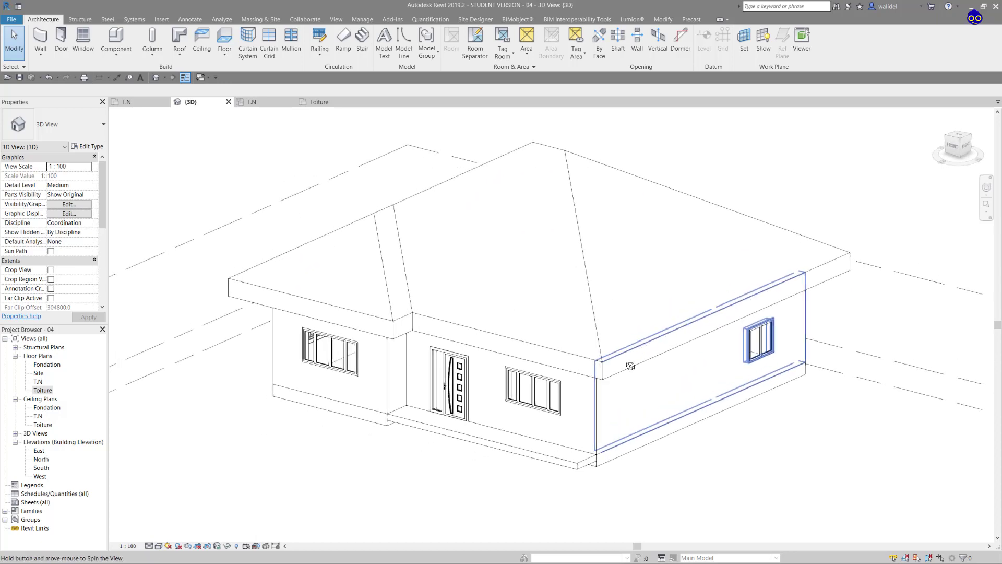
{"action": "middle_click_drag", "start_coordinate": [680, 396], "coordinate": [555, 366], "text": "shift"}
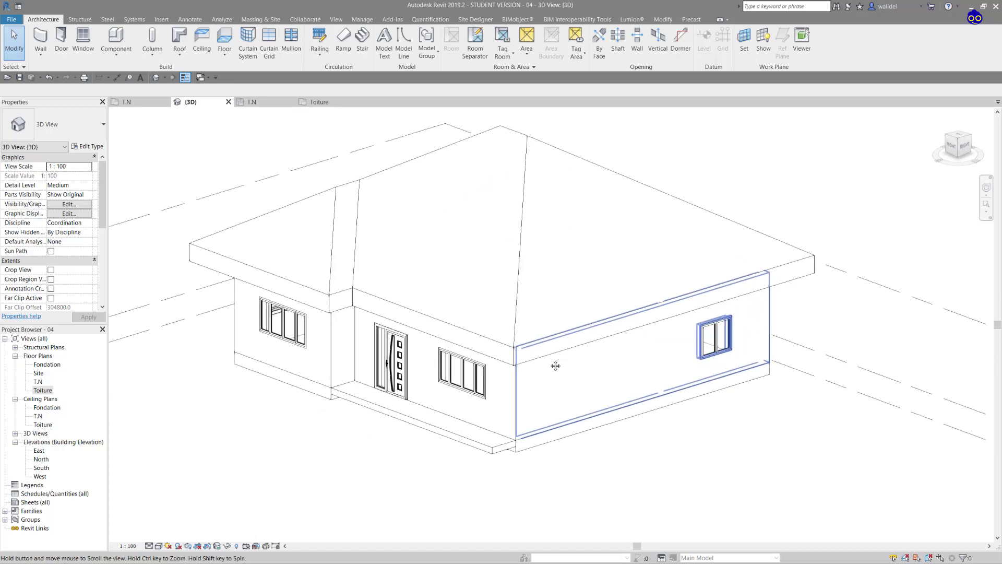
{"action": "scroll", "coordinate": [630, 316], "scroll_direction": "down", "scroll_amount": 3}
{"action": "middle_click_drag", "start_coordinate": [646, 328], "coordinate": [611, 336], "text": "shift"}
{"action": "scroll", "coordinate": [533, 336], "scroll_direction": "up", "scroll_amount": 3}
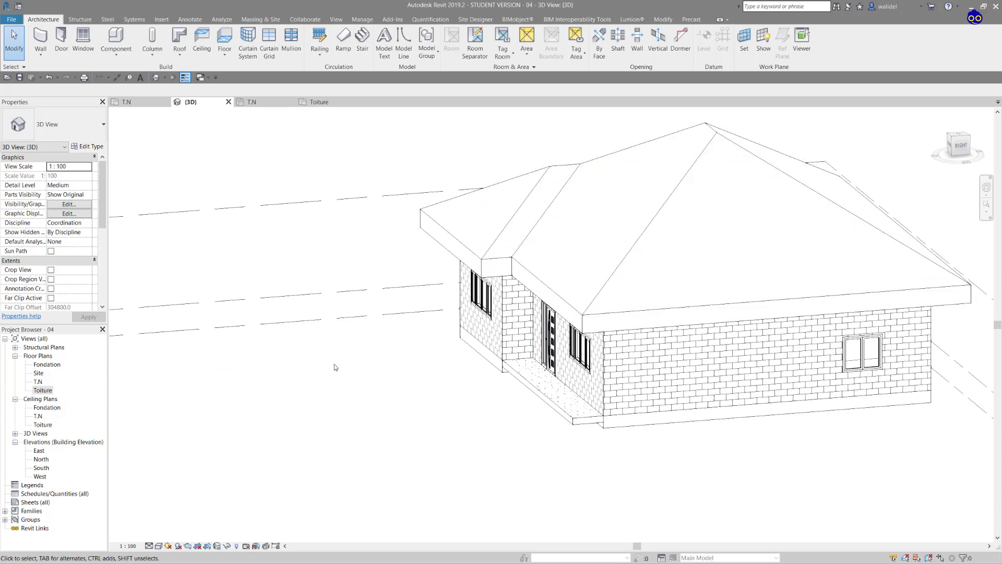
{"action": "middle_click_drag", "start_coordinate": [337, 374], "coordinate": [317, 361], "text": "shift"}
{"action": "scroll", "coordinate": [607, 441], "scroll_direction": "up", "scroll_amount": 2}
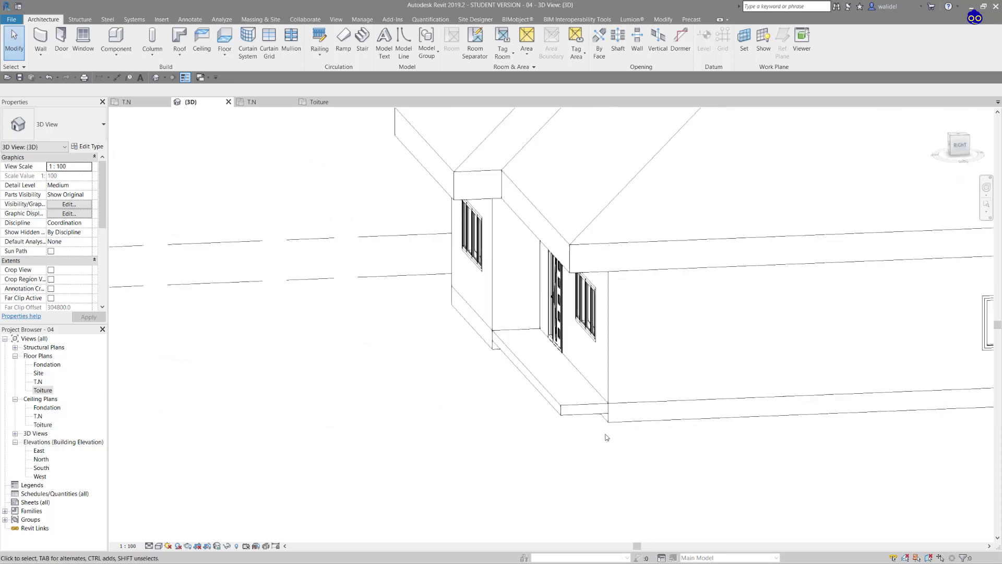
{"action": "mouse_move", "coordinate": [599, 394]}
{"action": "middle_mouse_down", "text": "shift"}
{"action": "mouse_move", "coordinate": [591, 369]}
{"action": "mouse_move", "coordinate": [577, 365]}
{"action": "mouse_move", "coordinate": [610, 425]}
{"action": "middle_mouse_up", "text": "shift"}
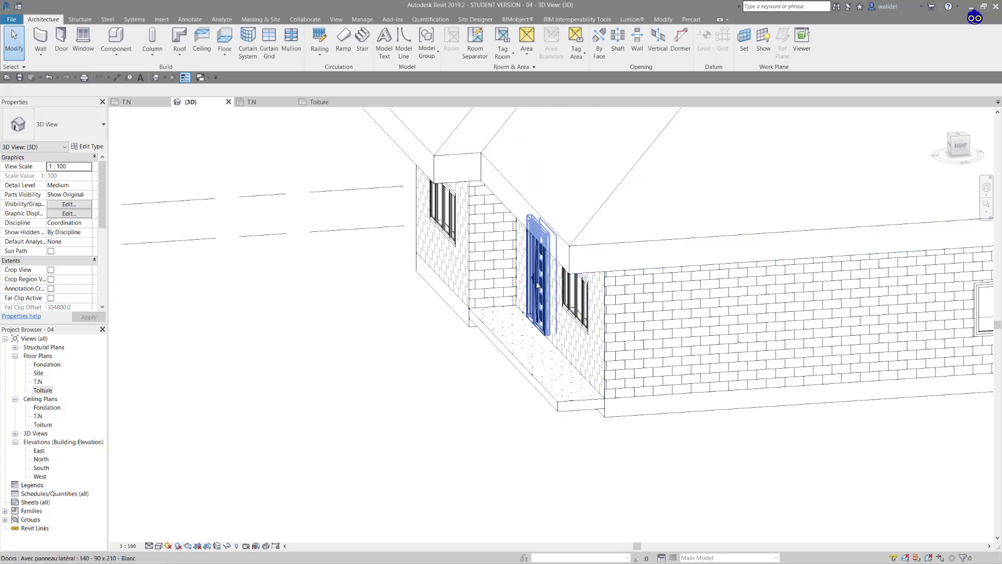
{"action": "scroll", "coordinate": [546, 387], "scroll_direction": "down", "scroll_amount": 1}
{"action": "mouse_move", "coordinate": [546, 387]}
{"action": "middle_mouse_down", "text": "shift"}
{"action": "mouse_move", "coordinate": [593, 479]}
{"action": "mouse_move", "coordinate": [646, 532]}
{"action": "mouse_move", "coordinate": [576, 331]}
{"action": "middle_mouse_up", "text": "shift"}
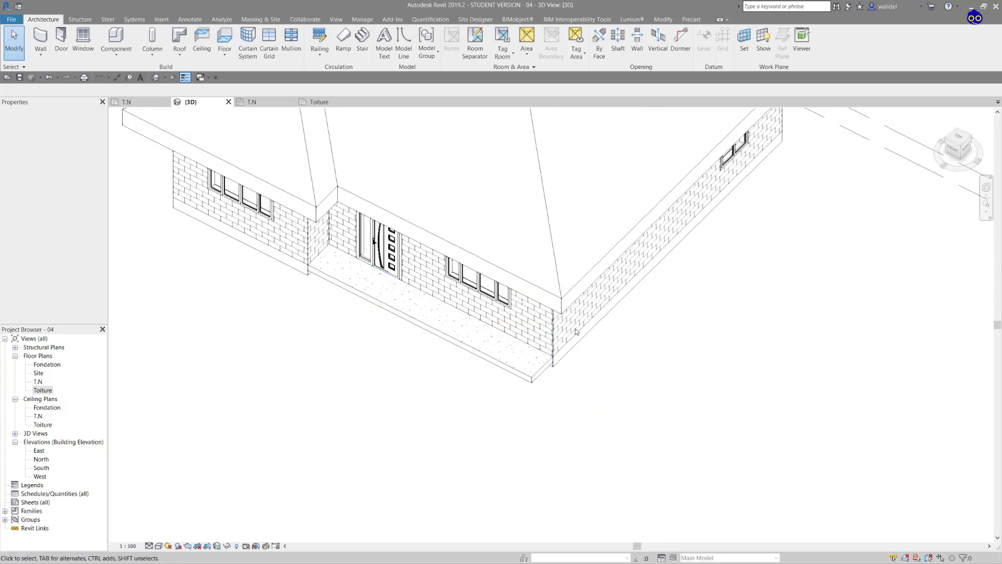
Start an architectural column on the T.N floor plan and duplicate the 475 x 610mm rectangular type as "400x400 mm"
{"action": "left_click", "coordinate": [153, 102]}
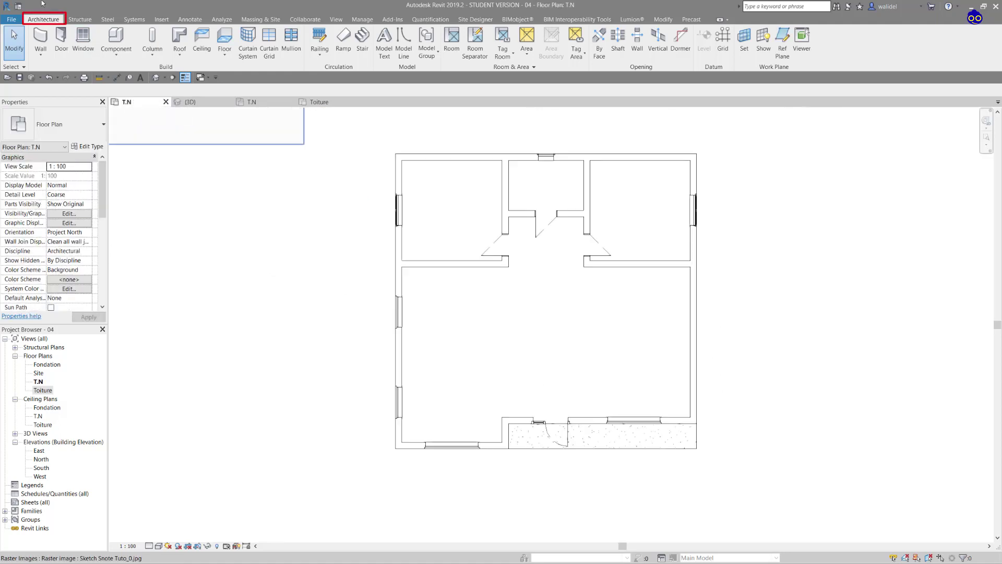
{"action": "left_click", "coordinate": [153, 57]}
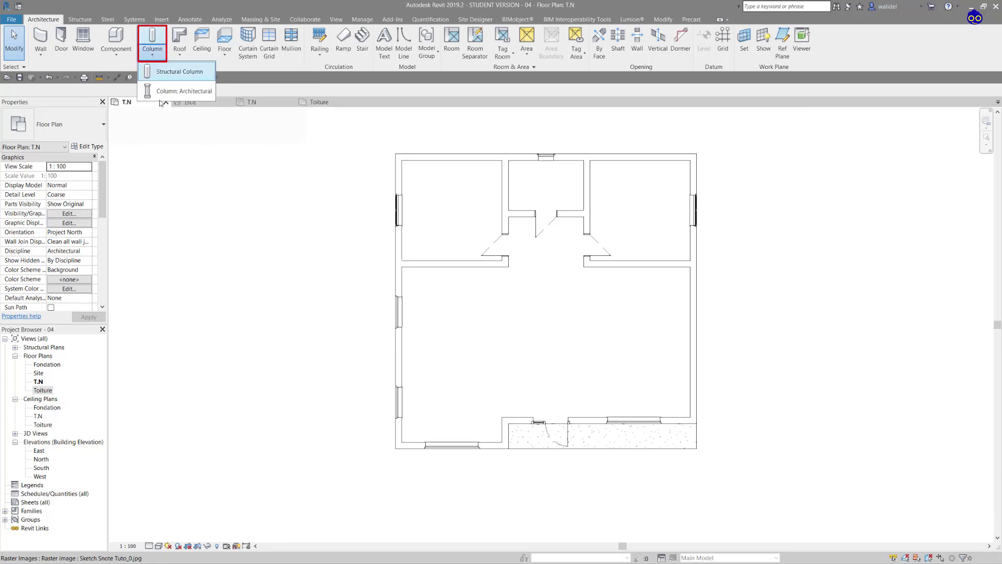
{"action": "left_click", "coordinate": [188, 95]}
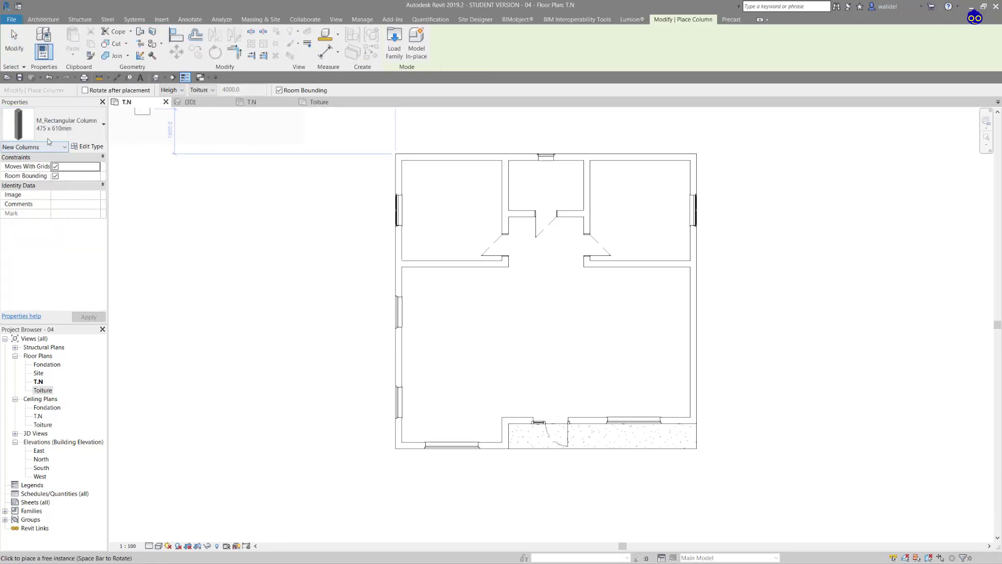
{"action": "left_click", "coordinate": [18, 129]}
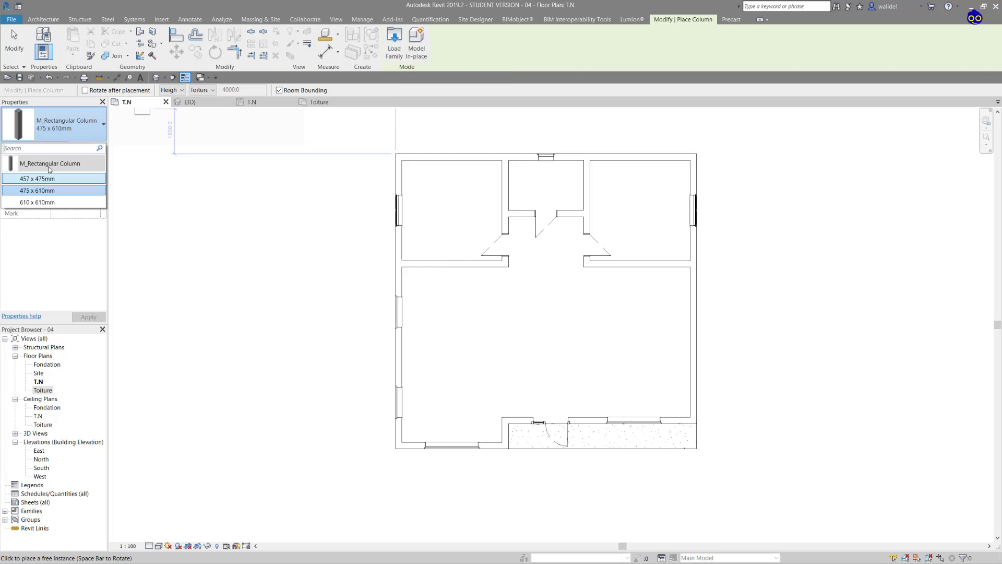
{"action": "left_click", "coordinate": [46, 196]}
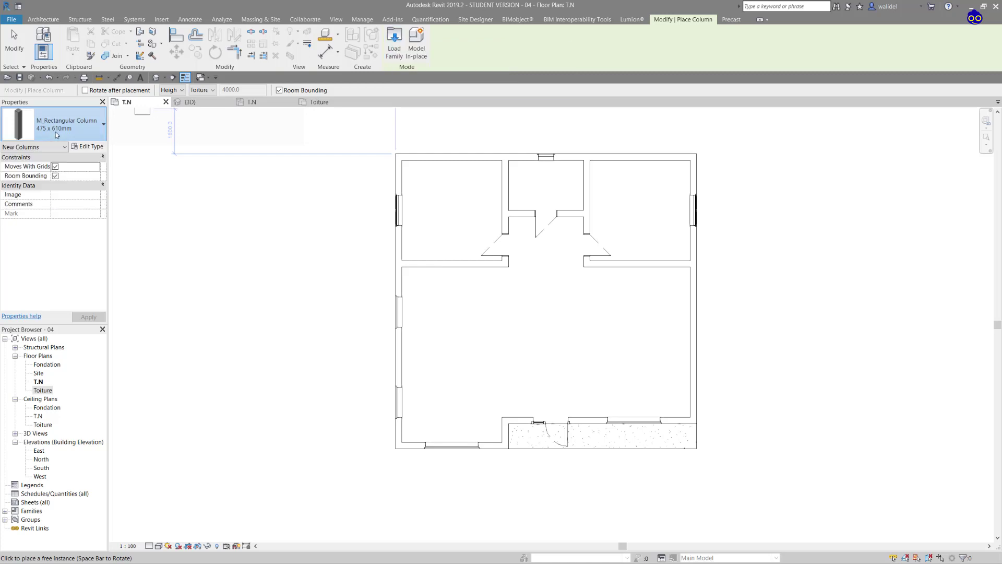
{"action": "left_click", "coordinate": [92, 148]}
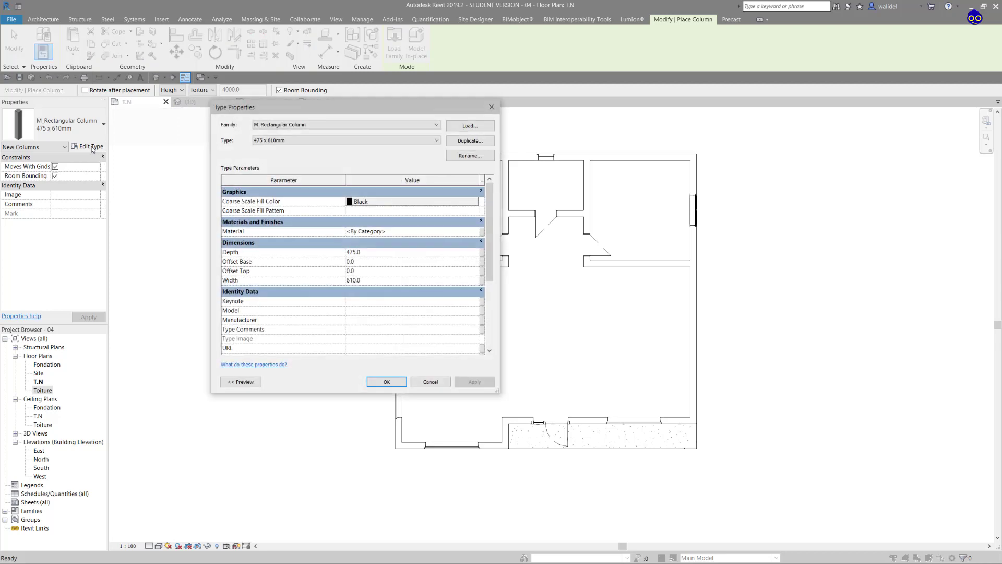
{"action": "left_click", "coordinate": [470, 141]}
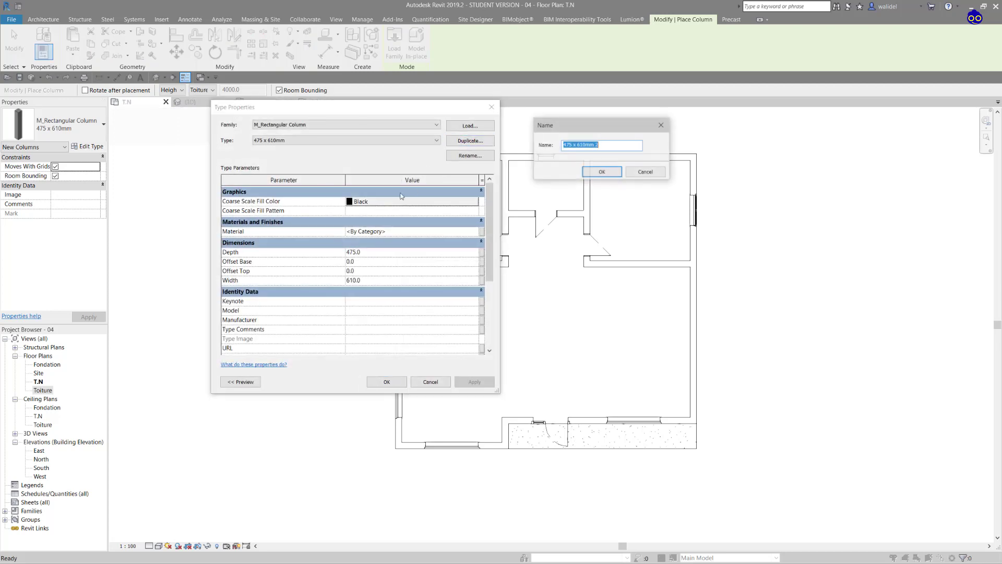
{"action": "type", "text": "400x400"}
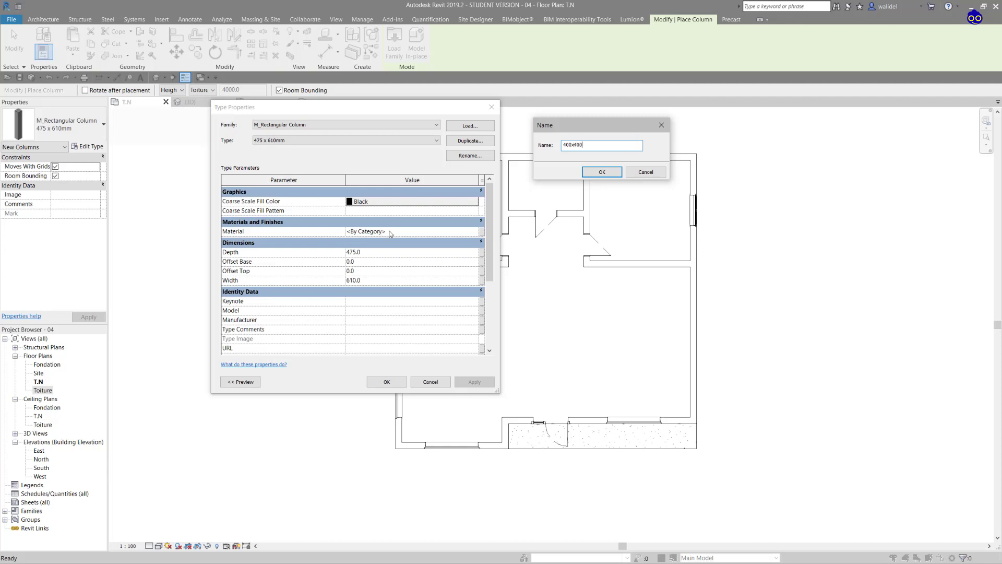
{"action": "type", "text": "mm"}
{"action": "left_click", "coordinate": [587, 176]}
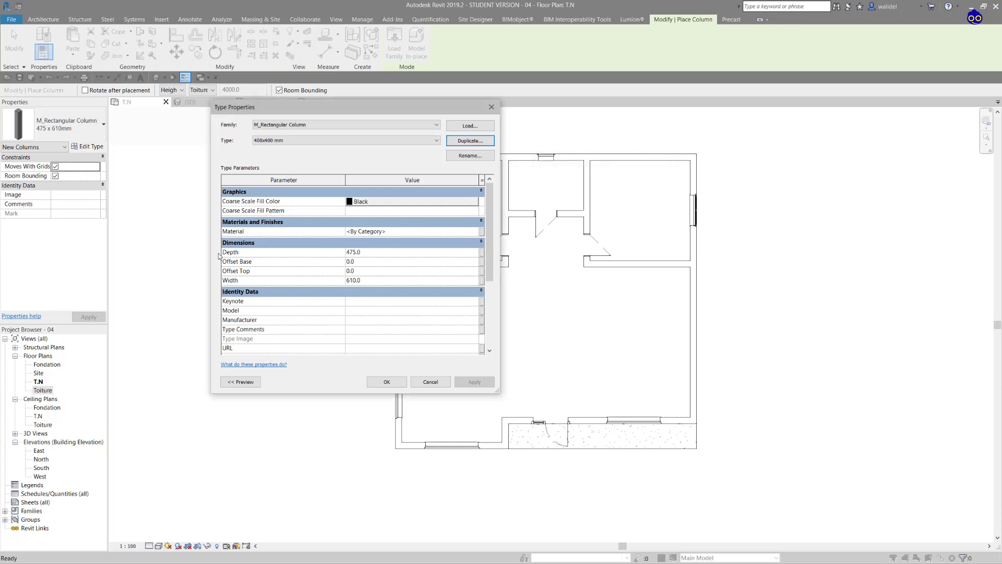
Set the depth and width of the new column type to 400
{"action": "left_click", "coordinate": [476, 255]}
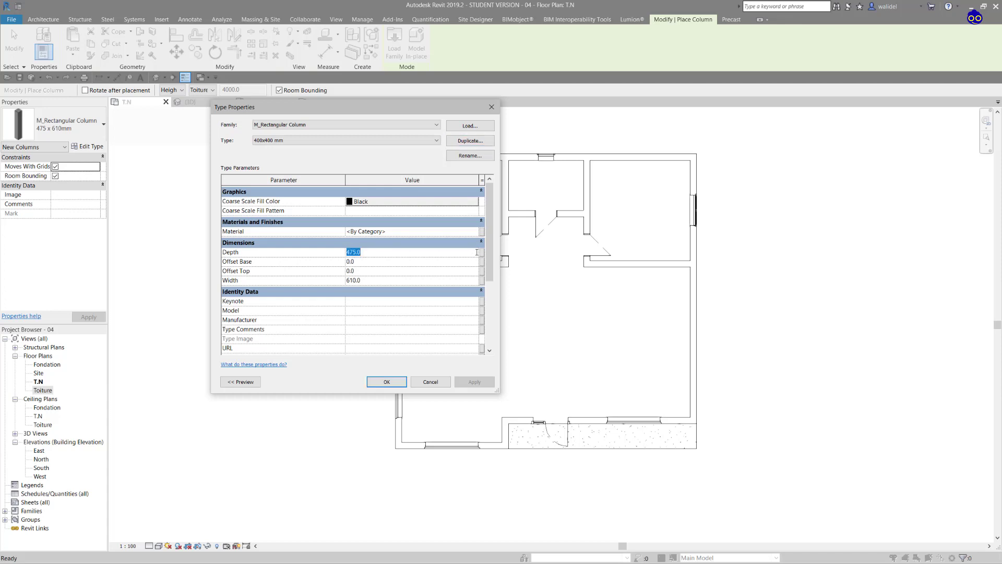
{"action": "type", "text": "4"}
{"action": "left_click", "coordinate": [402, 282]}
{"action": "type", "text": "4"}
For the column type's material, duplicate the Air material and name the copy "Poteau"
{"action": "left_click", "coordinate": [477, 232]}
{"action": "left_click", "coordinate": [477, 231]}
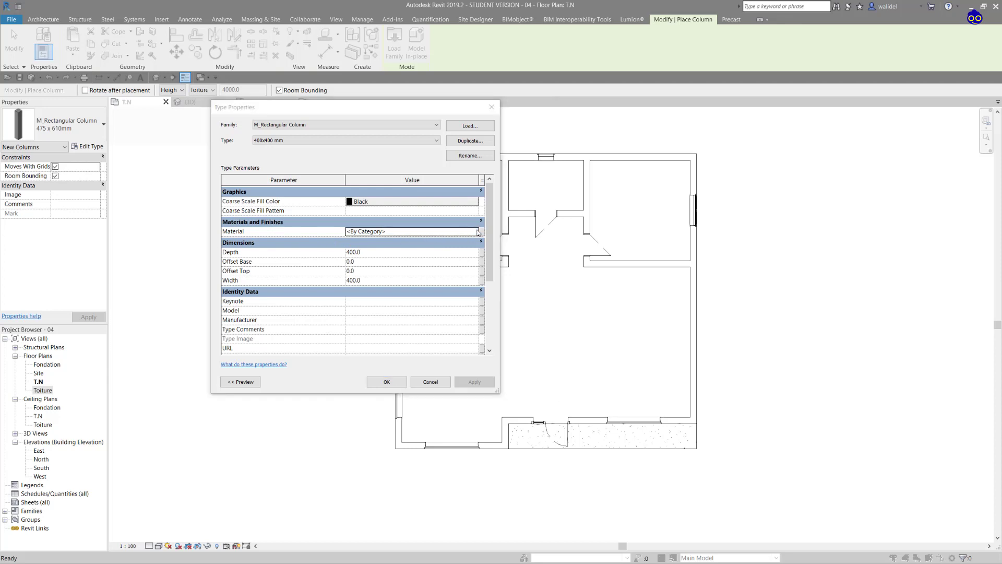
{"action": "right_click", "coordinate": [629, 160]}
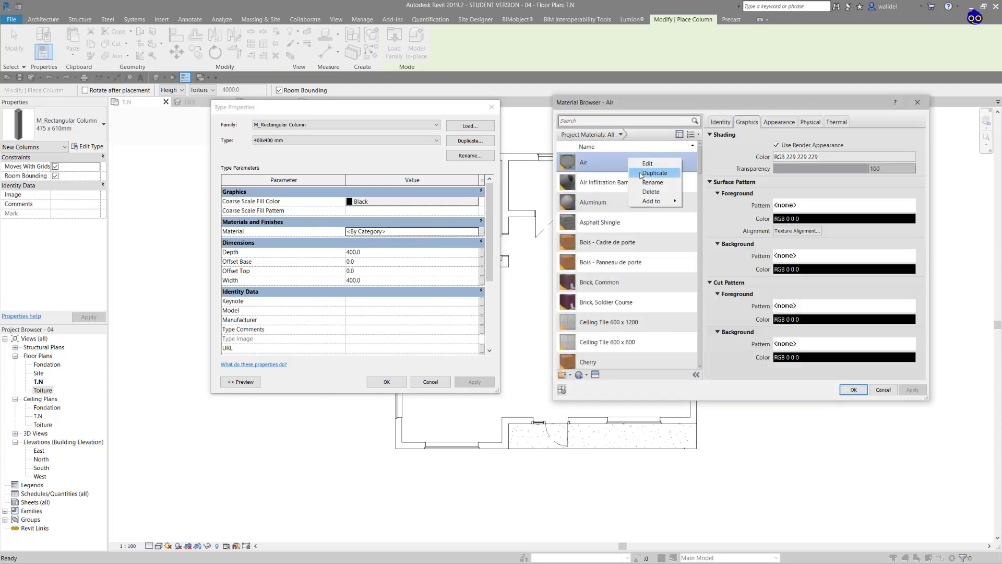
{"action": "left_click", "coordinate": [642, 174]}
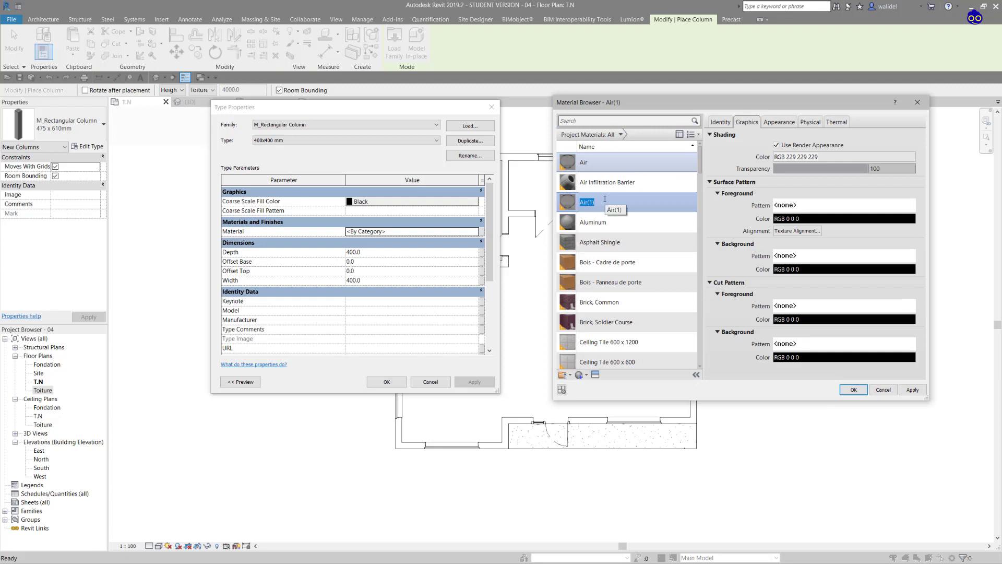
{"action": "type", "text": "Poteau"}
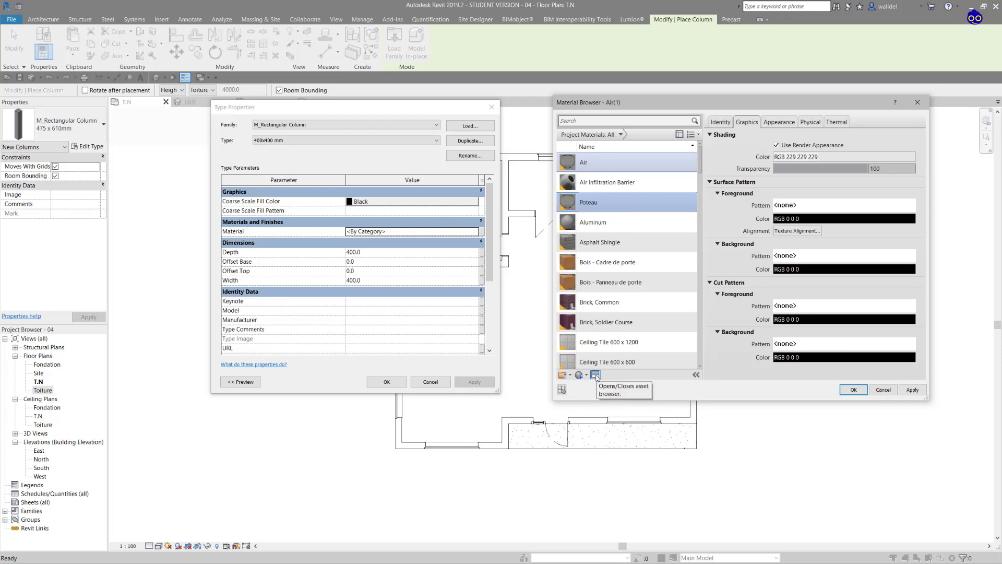
Search the asset library for "concrete" and list the Concrete category of the Appearance Library
{"action": "left_click", "coordinate": [595, 374]}
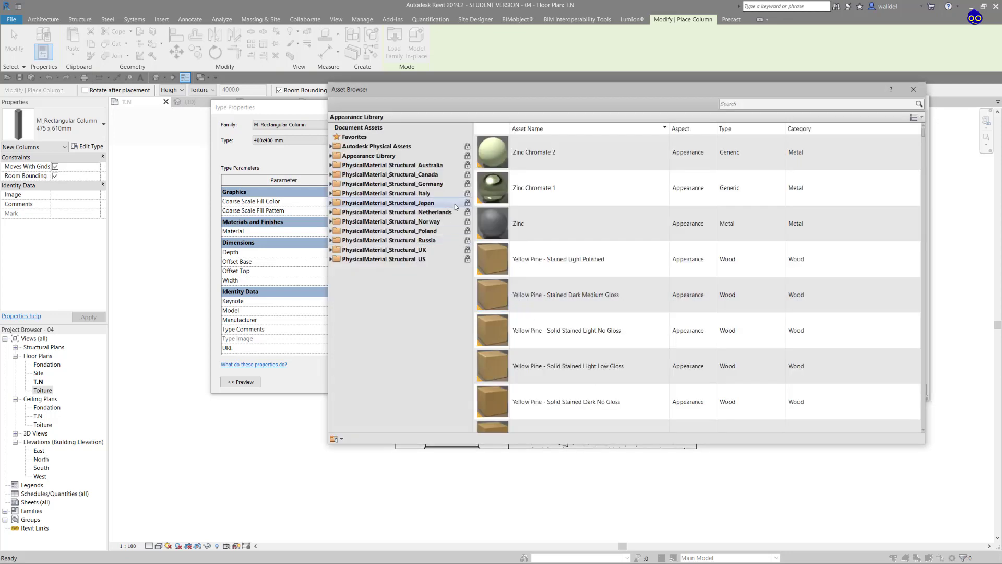
{"action": "left_click", "coordinate": [761, 103]}
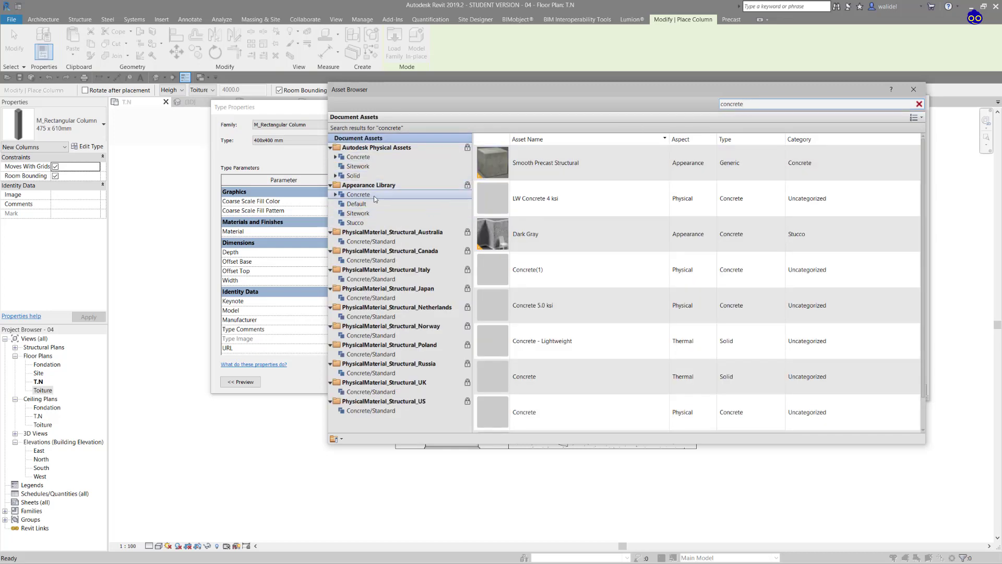
{"action": "left_click", "coordinate": [405, 194]}
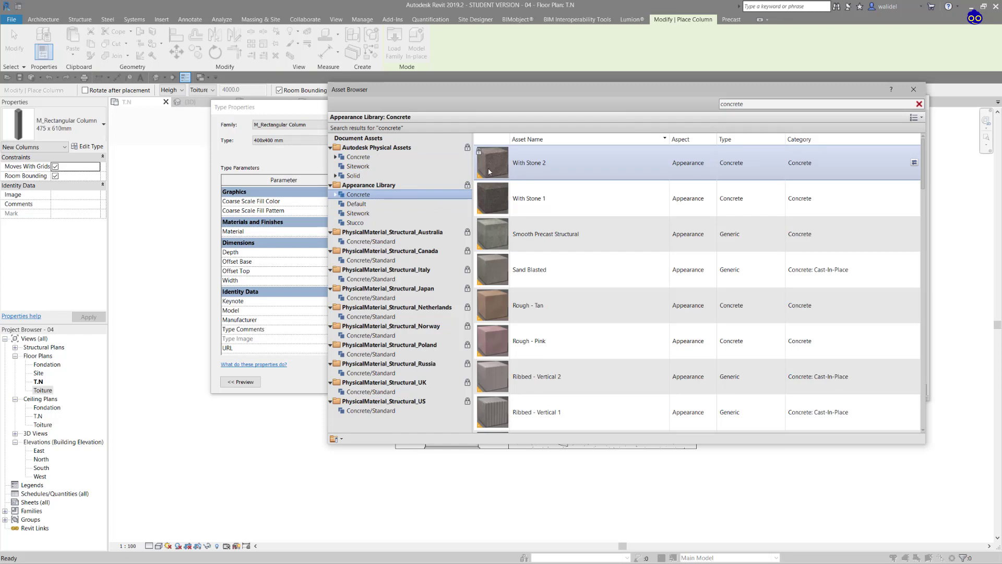
Replace the Poteau material's appearance with the Precast Smooth concrete asset
{"action": "scroll", "coordinate": [553, 268], "scroll_direction": "down", "scroll_amount": 3}
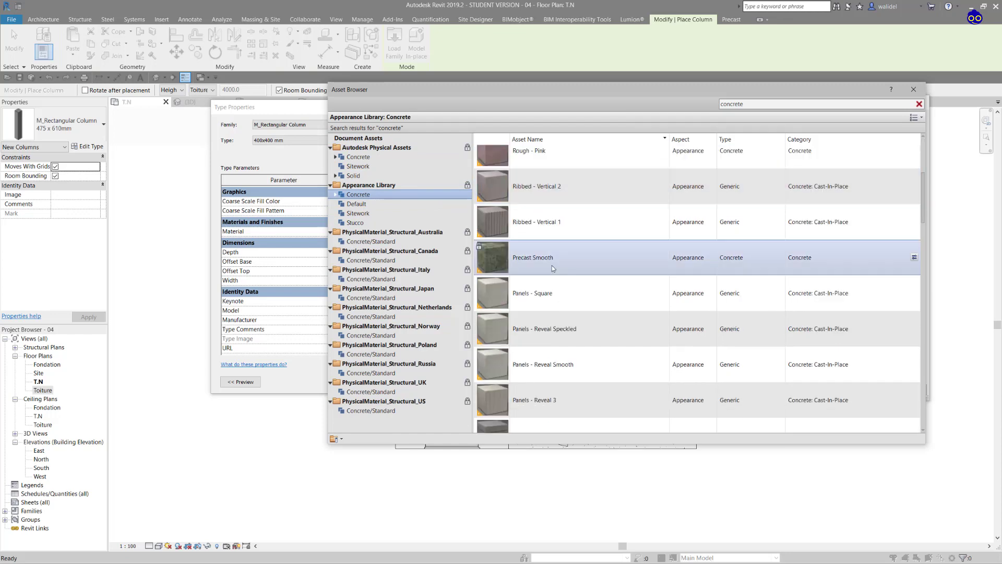
{"action": "scroll", "coordinate": [556, 261], "scroll_direction": "down", "scroll_amount": 8}
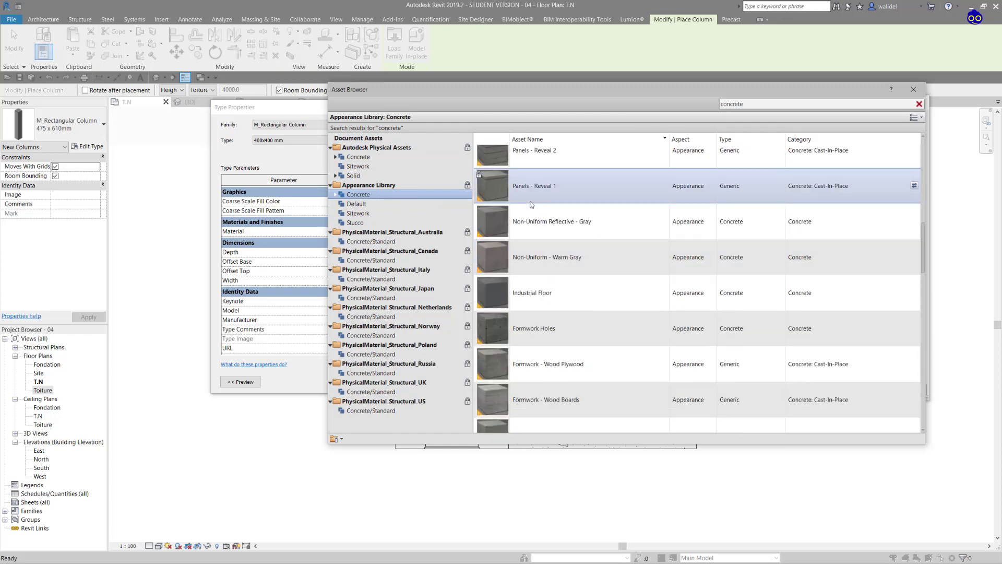
{"action": "scroll", "coordinate": [548, 235], "scroll_direction": "down", "scroll_amount": 6}
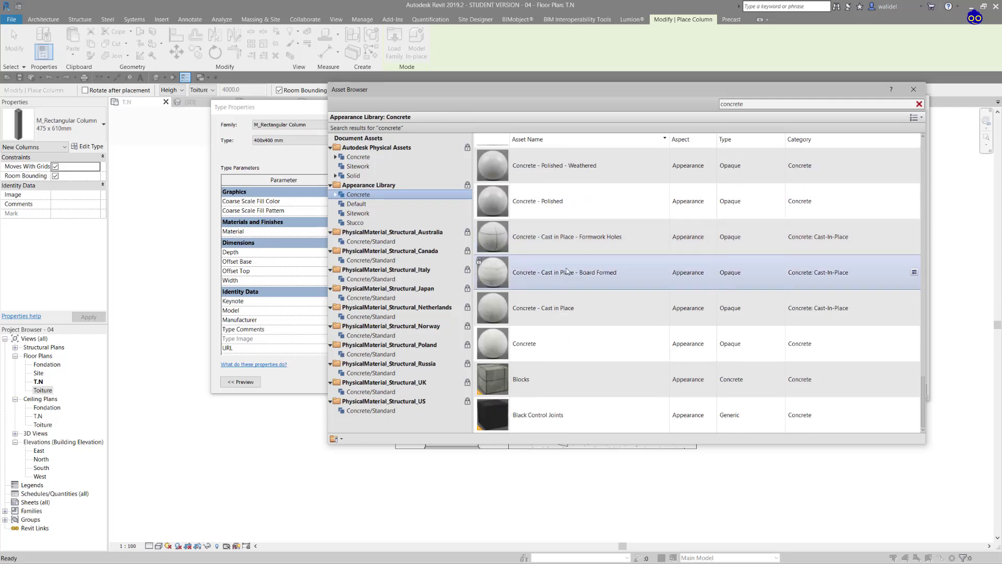
{"action": "scroll", "coordinate": [570, 312], "scroll_direction": "up", "scroll_amount": 15}
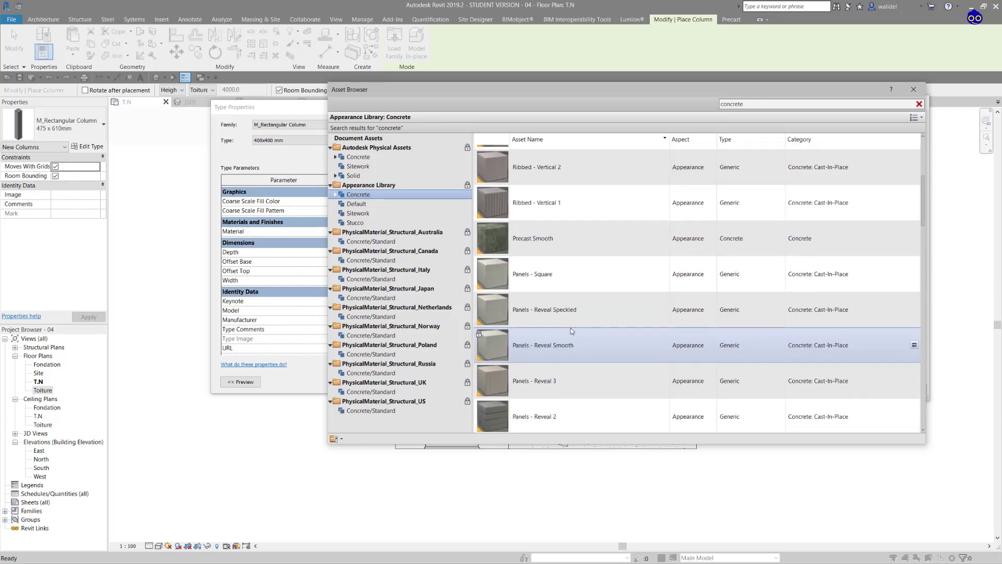
{"action": "scroll", "coordinate": [571, 292], "scroll_direction": "up", "scroll_amount": 2}
{"action": "scroll", "coordinate": [575, 268], "scroll_direction": "down", "scroll_amount": 5}
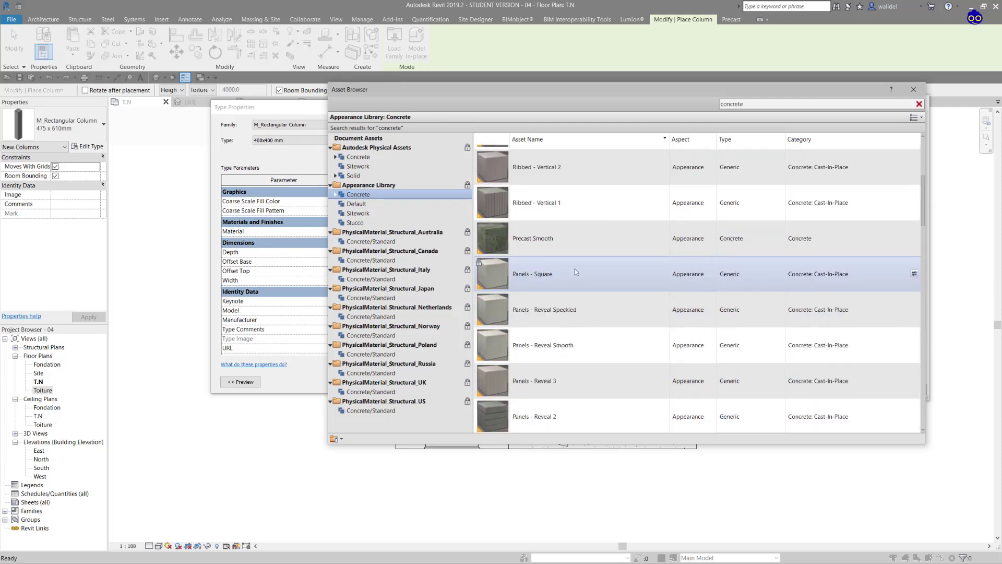
{"action": "scroll", "coordinate": [591, 322], "scroll_direction": "up", "scroll_amount": 3}
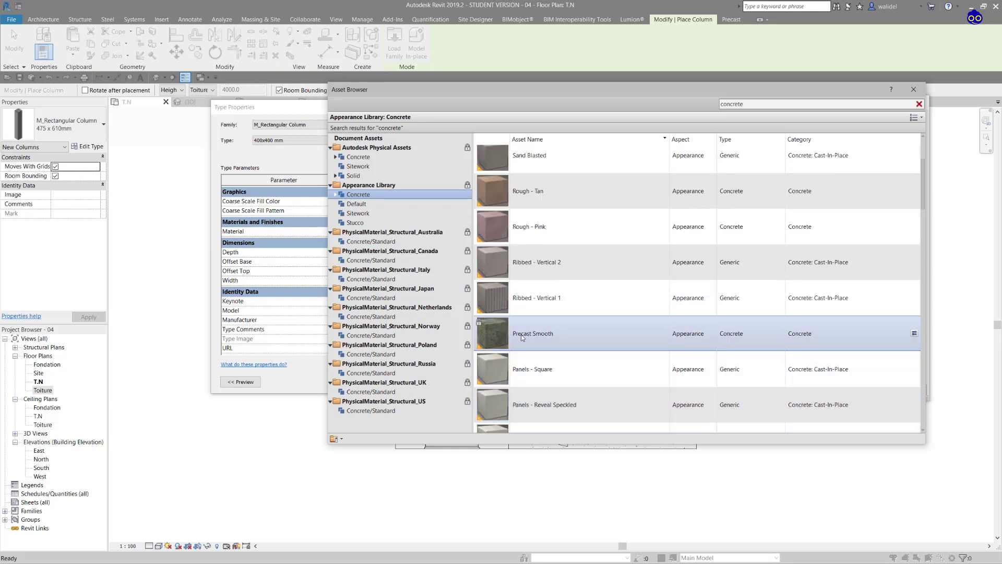
{"action": "left_click", "coordinate": [913, 333]}
{"action": "left_click", "coordinate": [913, 90]}
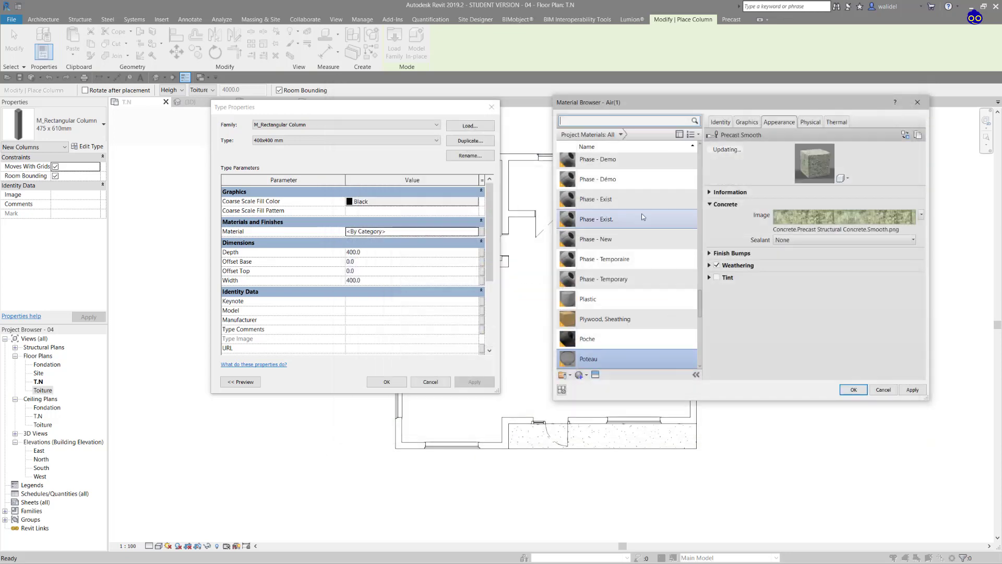
Assign the Poteau material to the 400x400 mm column type and accept the type properties
{"action": "left_click", "coordinate": [912, 389]}
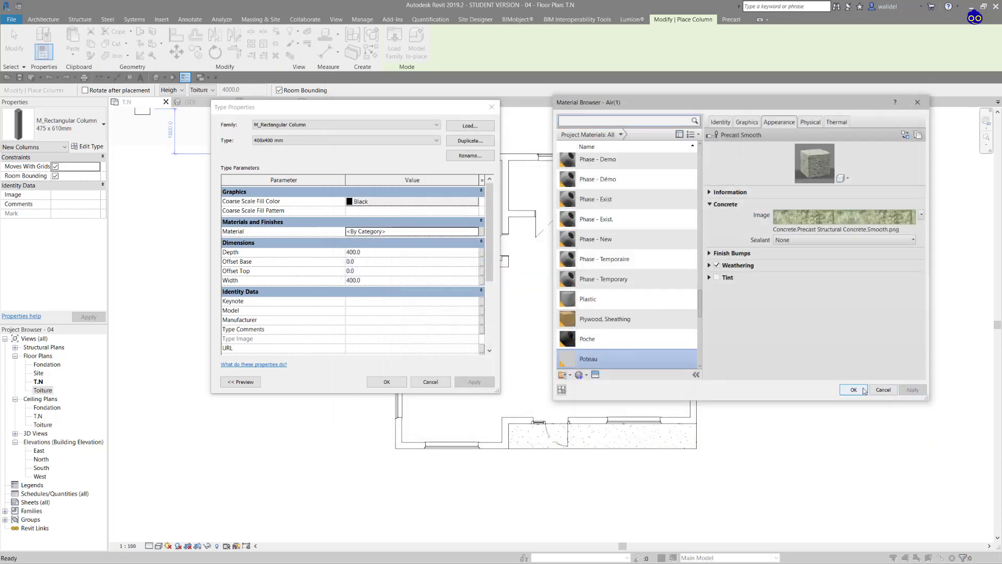
{"action": "left_click", "coordinate": [853, 390]}
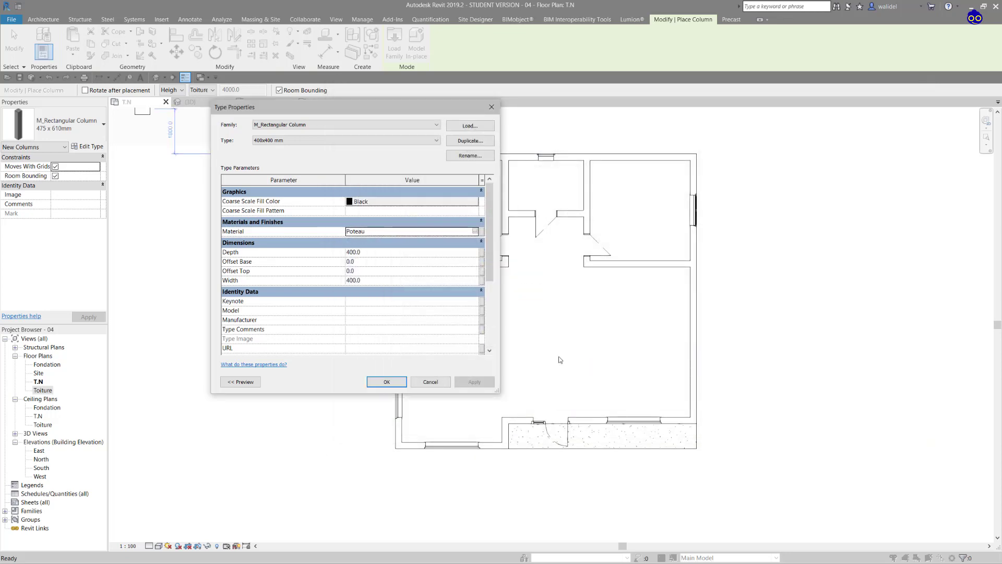
{"action": "left_click", "coordinate": [386, 381]}
Place one 400x400 mm column near the outer corner of the entrance porch slab
{"action": "scroll", "coordinate": [604, 391], "scroll_direction": "up", "scroll_amount": 6}
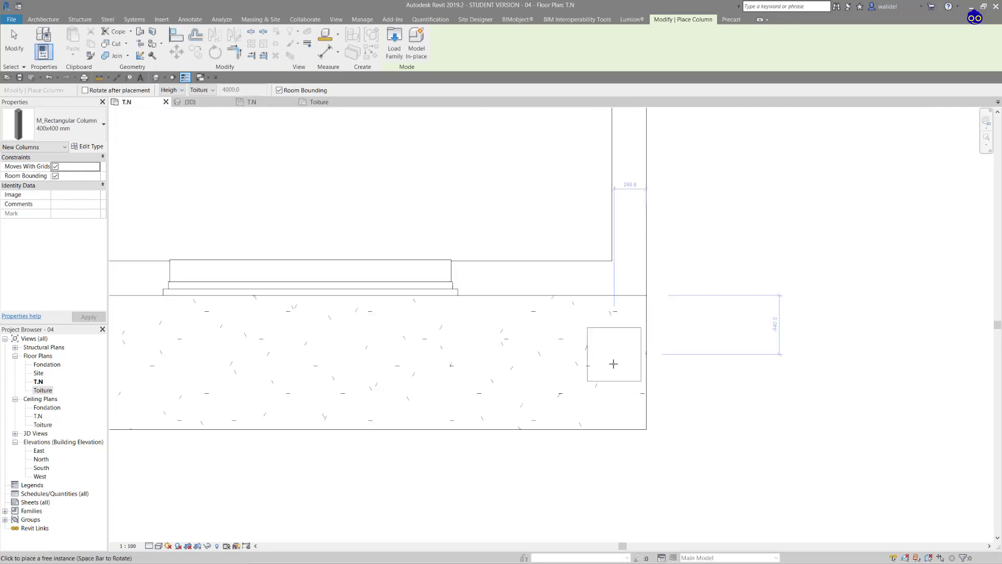
{"action": "left_click", "coordinate": [620, 378]}
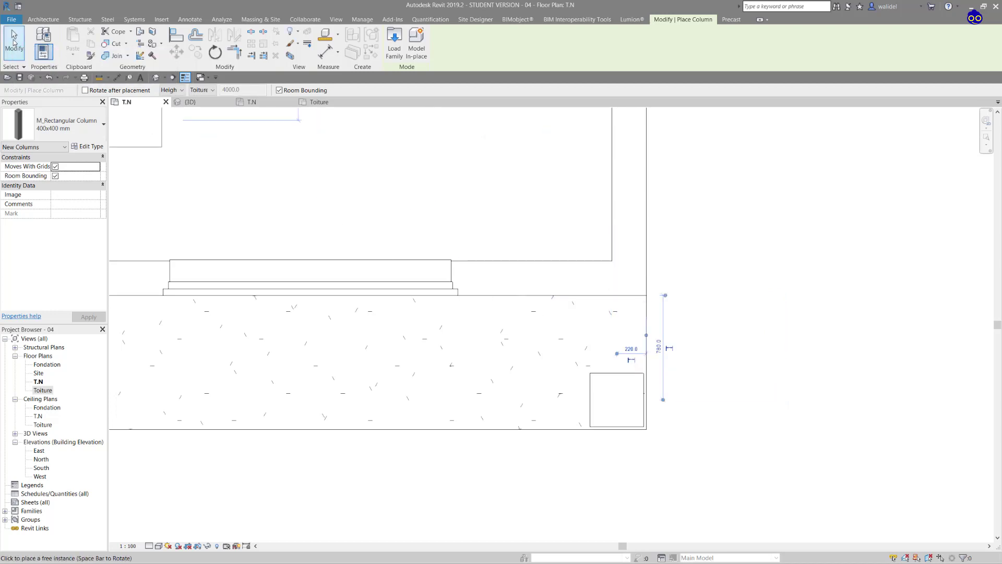
{"action": "left_click", "coordinate": [14, 42]}
Try to move the column freehand against the porch slab's side edge, and shift it back inside the corner
{"action": "scroll", "coordinate": [673, 414], "scroll_direction": "up", "scroll_amount": 2}
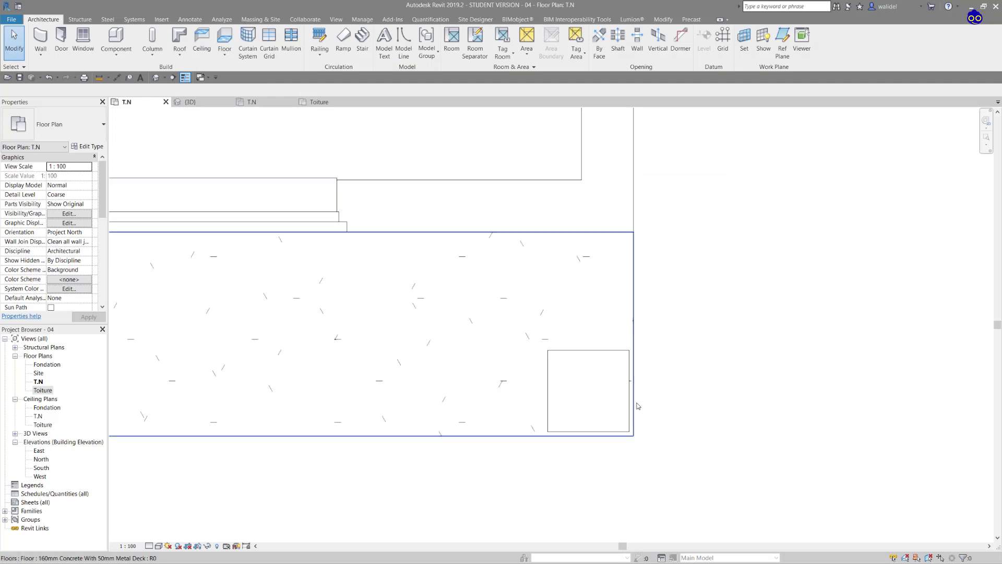
{"action": "scroll", "coordinate": [639, 403], "scroll_direction": "up", "scroll_amount": 2}
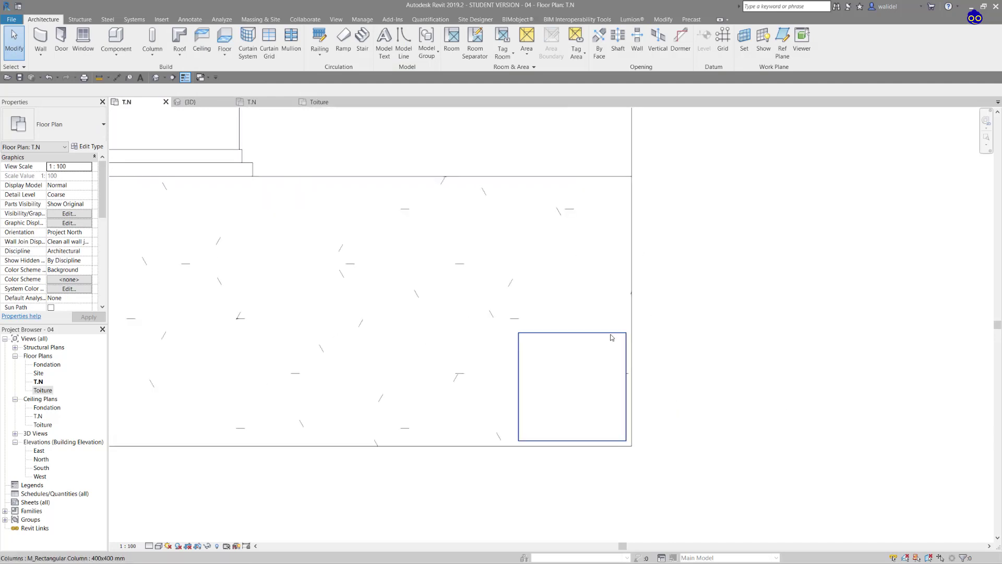
{"action": "left_click", "coordinate": [613, 337]}
{"action": "left_click_drag", "start_coordinate": [610, 334], "coordinate": [616, 336]}
{"action": "scroll", "coordinate": [626, 334], "scroll_direction": "up", "scroll_amount": 12}
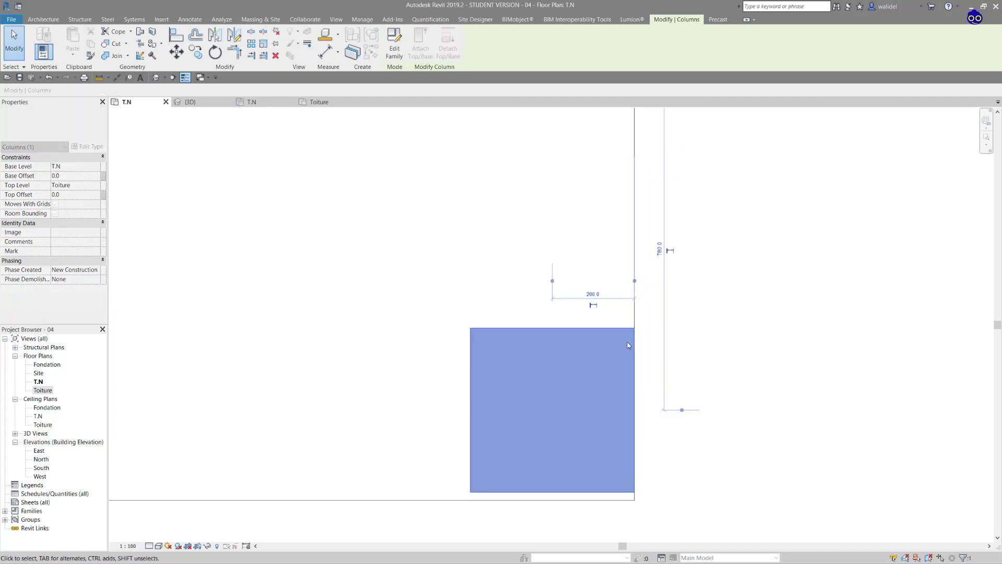
{"action": "scroll", "coordinate": [648, 275], "scroll_direction": "down", "scroll_amount": 3}
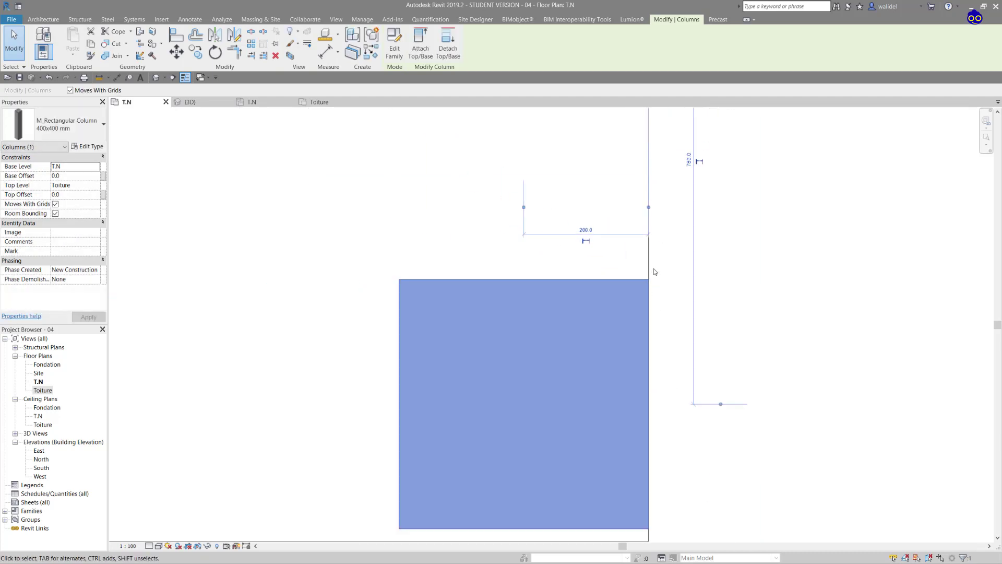
{"action": "scroll", "coordinate": [625, 295], "scroll_direction": "down", "scroll_amount": 3}
{"action": "left_click_drag", "start_coordinate": [622, 291], "coordinate": [603, 278]}
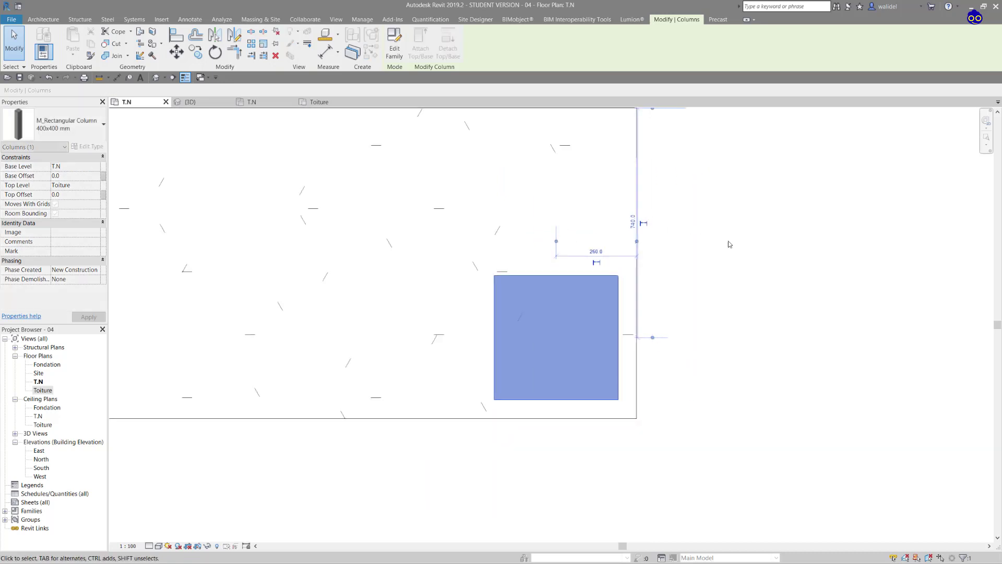
{"action": "left_click", "coordinate": [728, 240]}
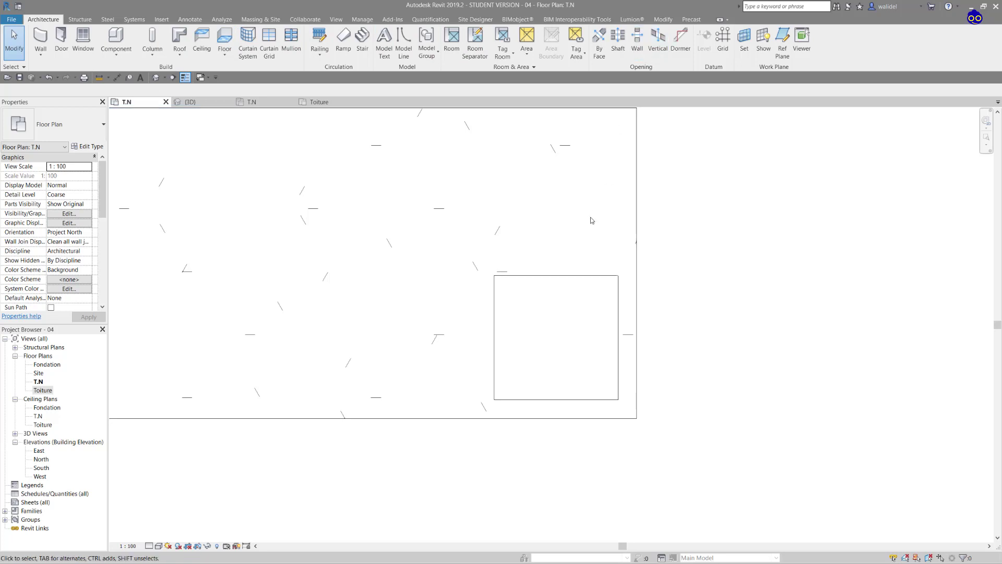
Align the column's outer side face with the side edge of the porch slab
{"action": "left_click", "coordinate": [664, 20]}
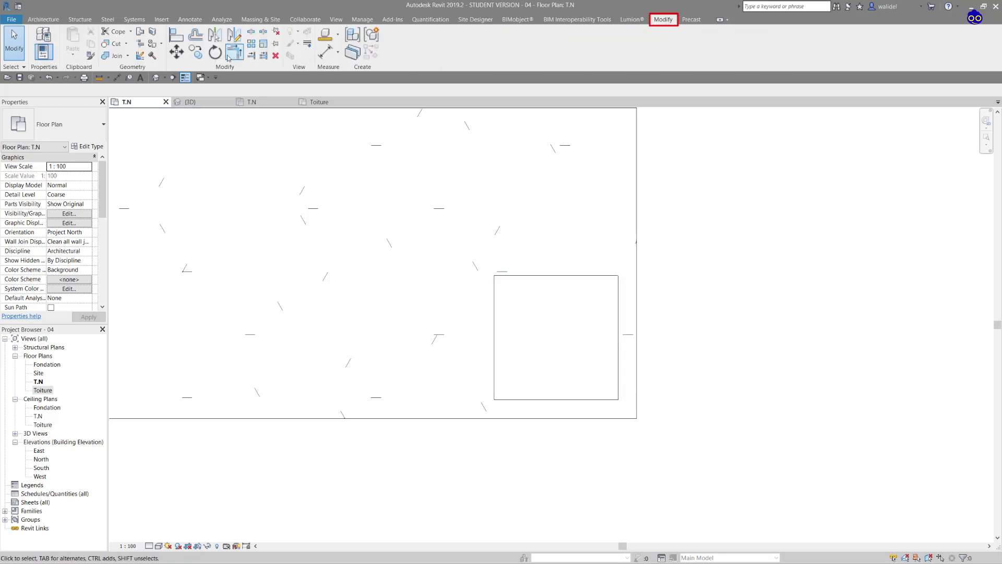
{"action": "left_click", "coordinate": [176, 36]}
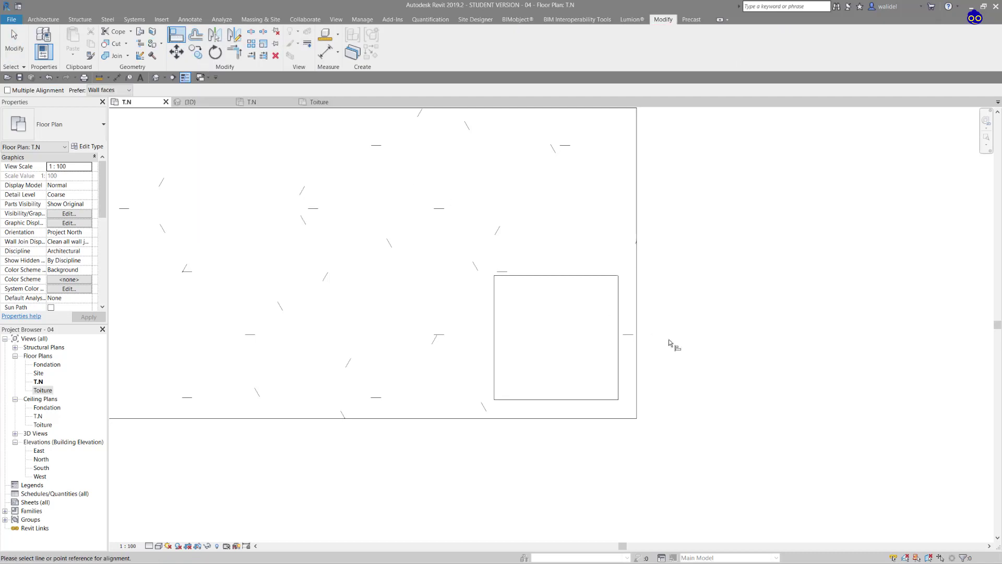
{"action": "middle_click_drag", "start_coordinate": [664, 346], "coordinate": [614, 375]}
{"action": "scroll", "coordinate": [614, 374], "scroll_direction": "up", "scroll_amount": 1}
{"action": "scroll", "coordinate": [613, 374], "scroll_direction": "down", "scroll_amount": 3}
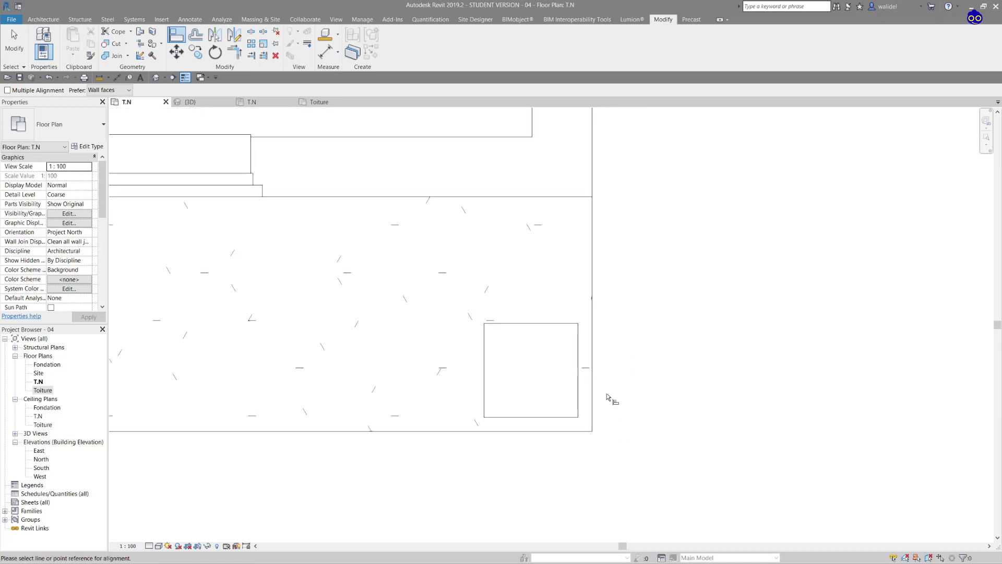
{"action": "scroll", "coordinate": [611, 431], "scroll_direction": "up", "scroll_amount": 2}
{"action": "left_click", "coordinate": [583, 314]}
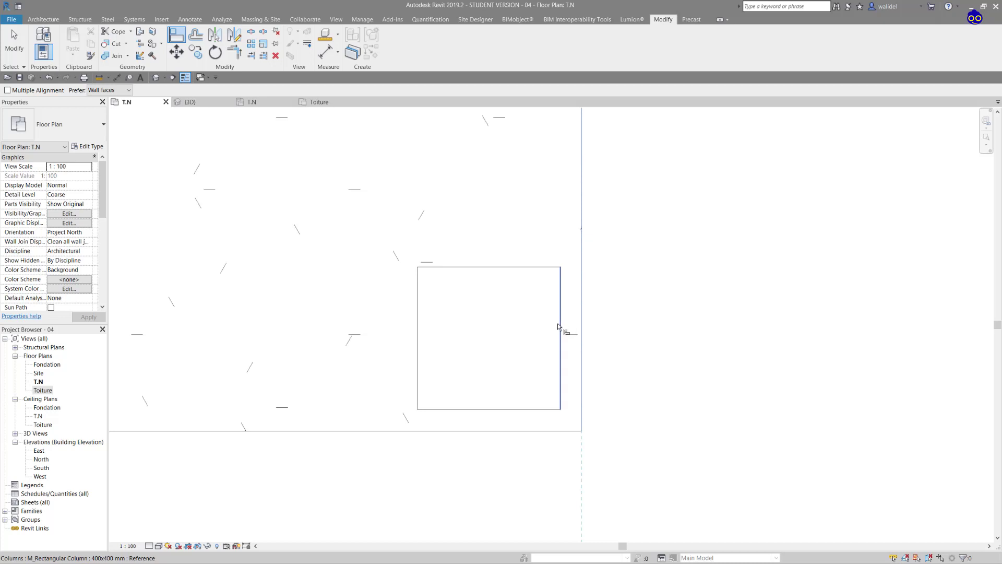
{"action": "left_click", "coordinate": [560, 342]}
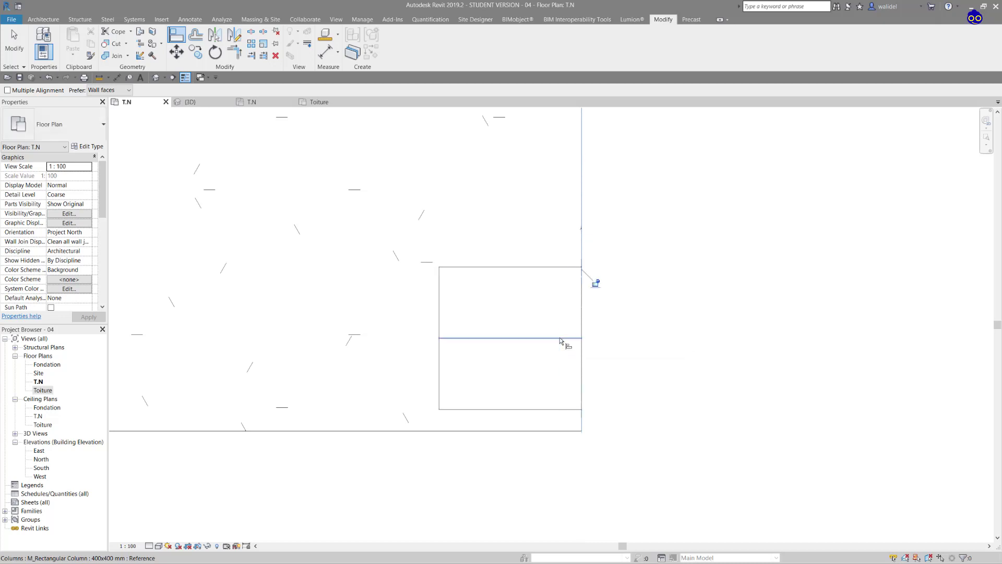
Align the column's front face with the front edge of the porch slab and end the Align command
{"action": "left_click", "coordinate": [551, 434]}
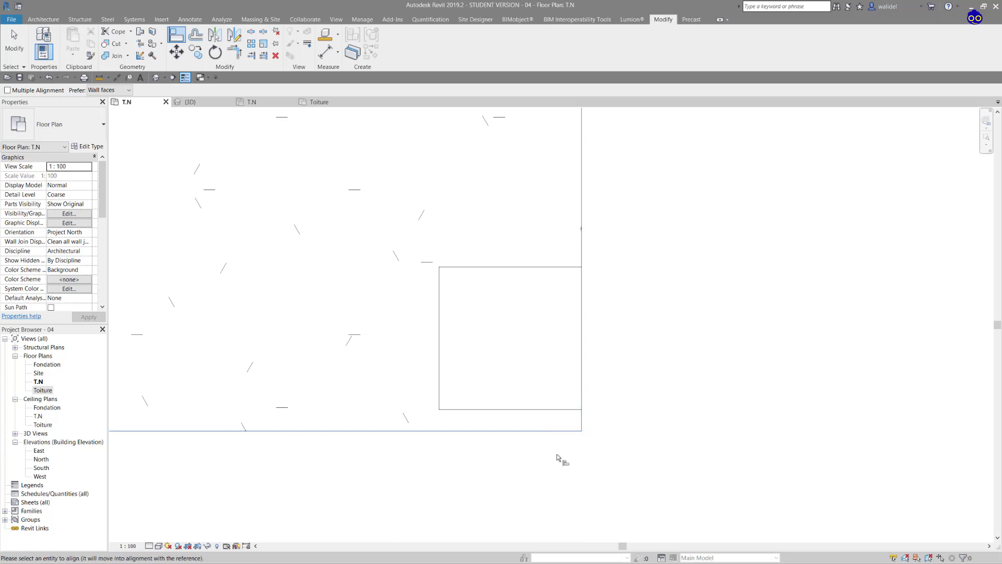
{"action": "left_click", "coordinate": [556, 409]}
{"action": "scroll", "coordinate": [657, 305], "scroll_direction": "down", "scroll_amount": 5}
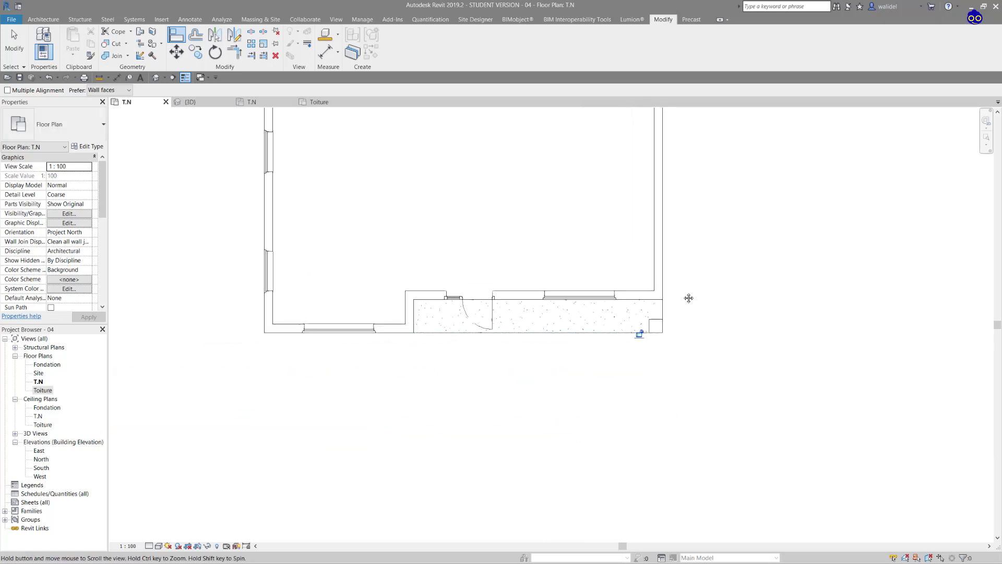
{"action": "left_click", "coordinate": [14, 43]}
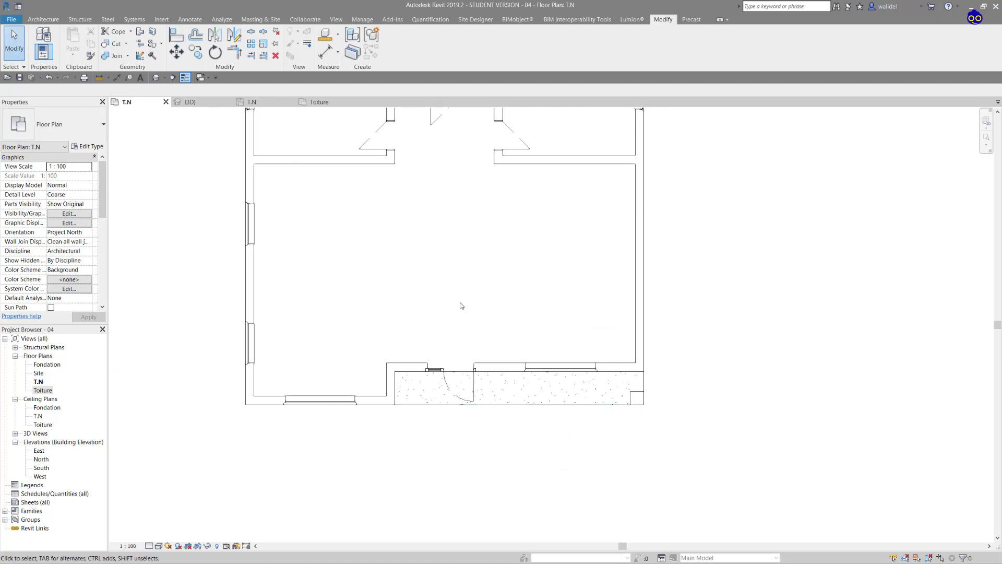
Examine the porch corner column in plan and in 3D, checking how it sits between the slab and the roof
{"action": "scroll", "coordinate": [496, 300], "scroll_direction": "down", "scroll_amount": 2}
{"action": "scroll", "coordinate": [603, 389], "scroll_direction": "up", "scroll_amount": 2}
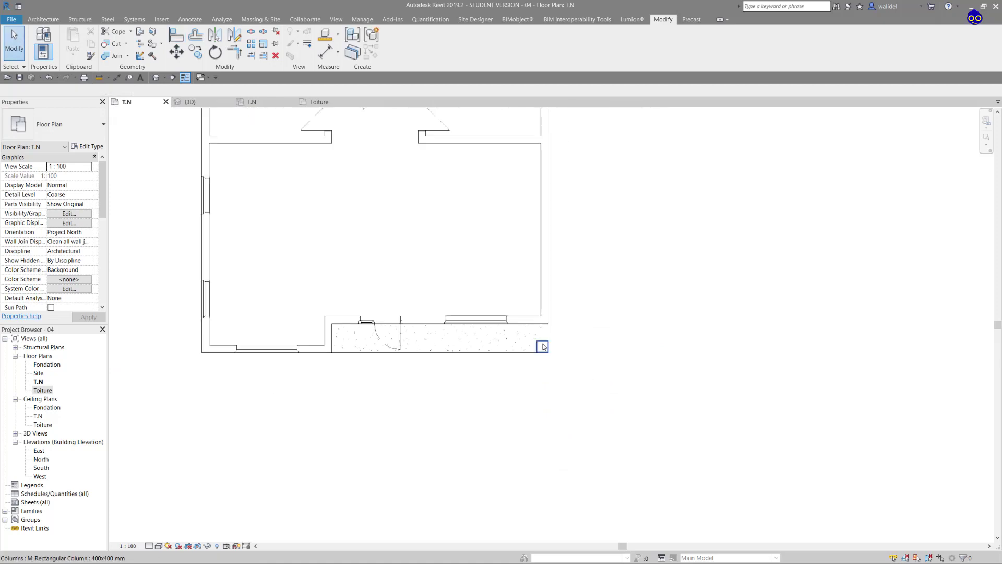
{"action": "left_click", "coordinate": [543, 346]}
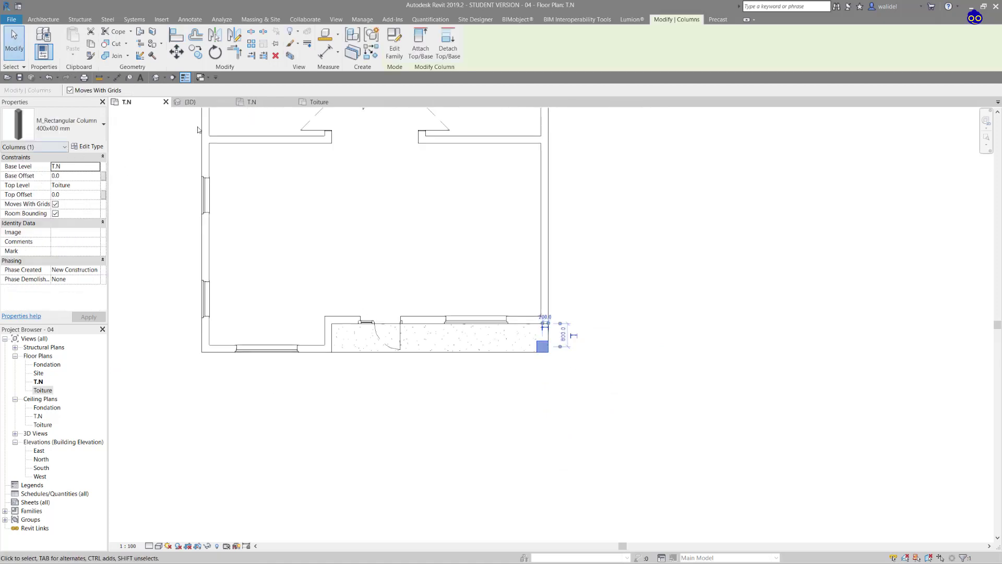
{"action": "left_click", "coordinate": [156, 77]}
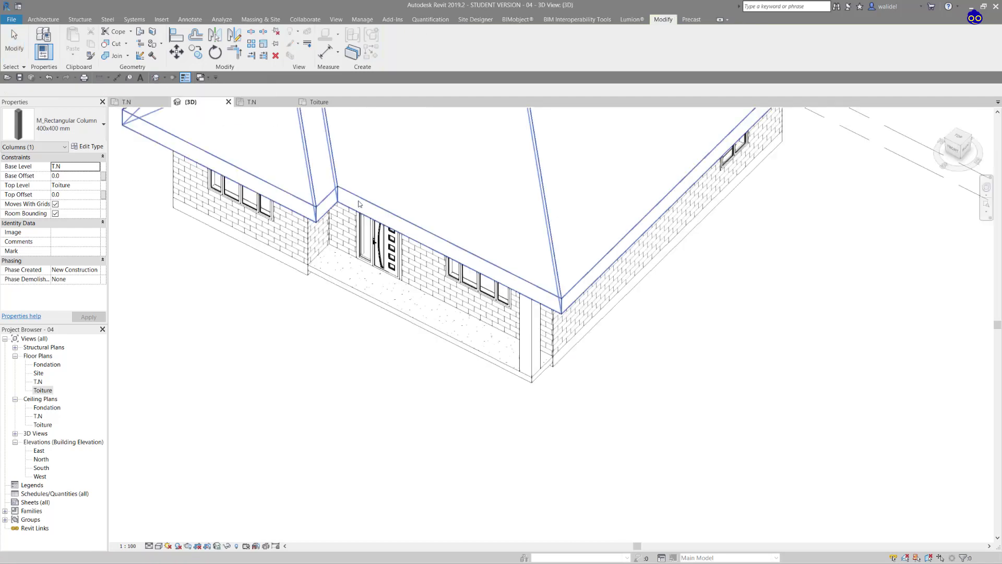
{"action": "scroll", "coordinate": [504, 312], "scroll_direction": "up", "scroll_amount": 3}
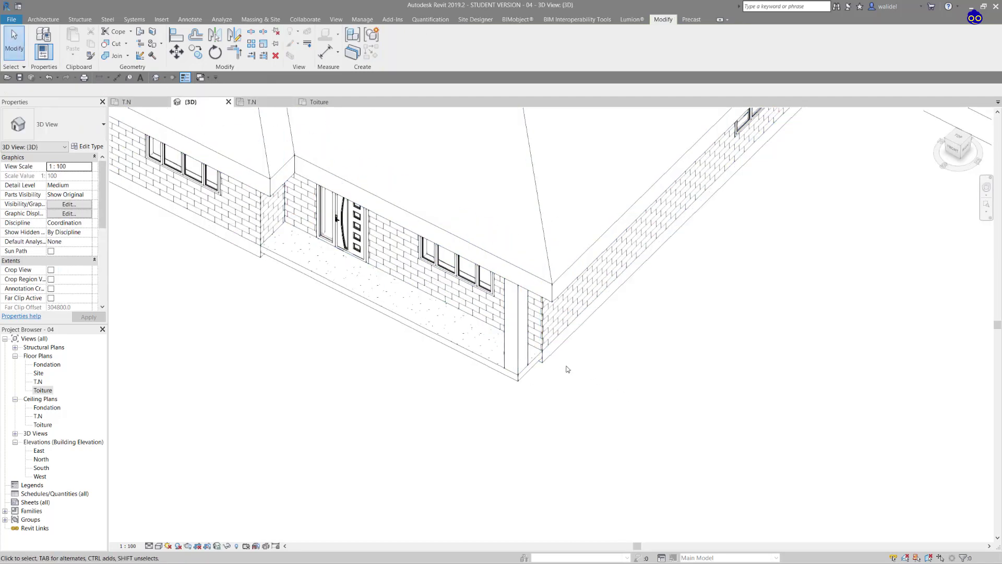
{"action": "scroll", "coordinate": [582, 395], "scroll_direction": "down", "scroll_amount": 3}
{"action": "middle_click_drag", "start_coordinate": [554, 231], "coordinate": [458, 215], "text": "shift"}
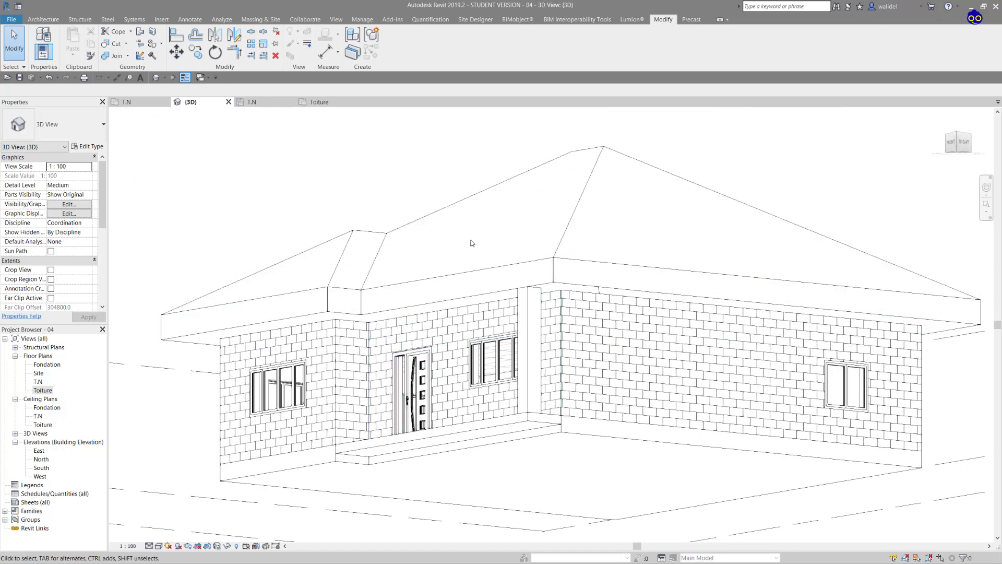
{"action": "left_click", "coordinate": [528, 340]}
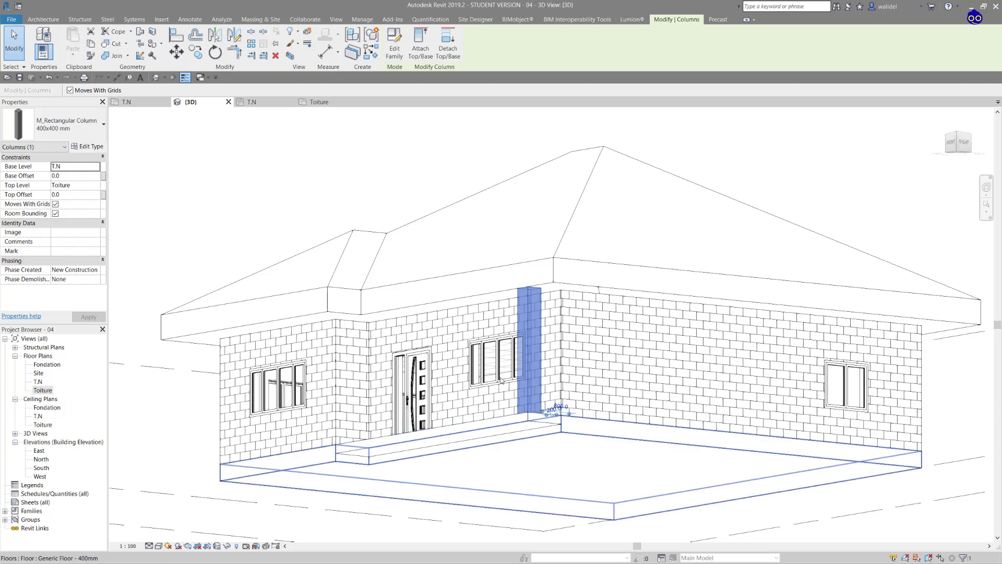
{"action": "scroll", "coordinate": [508, 272], "scroll_direction": "down", "scroll_amount": 2}
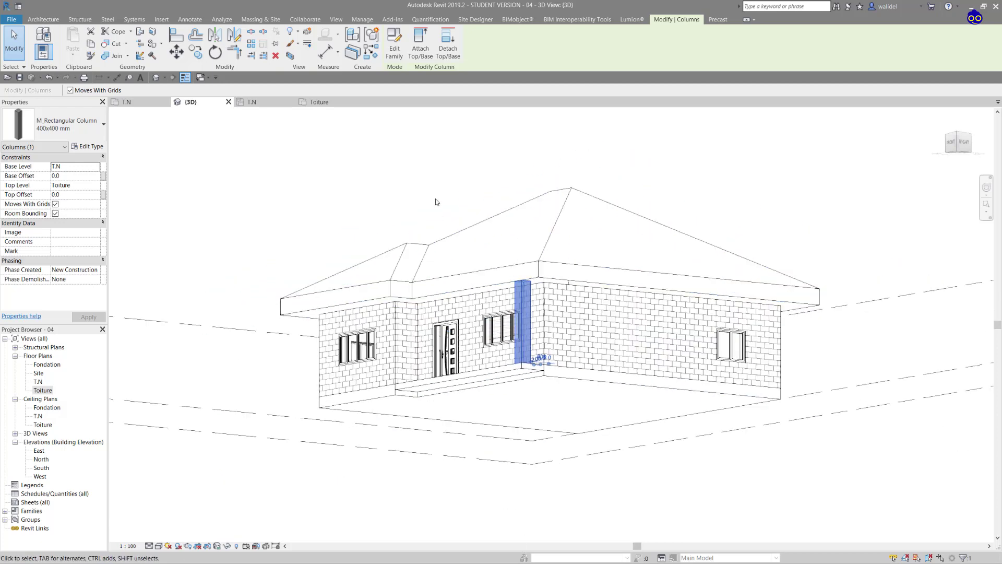
Check the porch corner in the Toiture and T.N floor plans and end the active column placement
{"action": "left_click", "coordinate": [329, 99]}
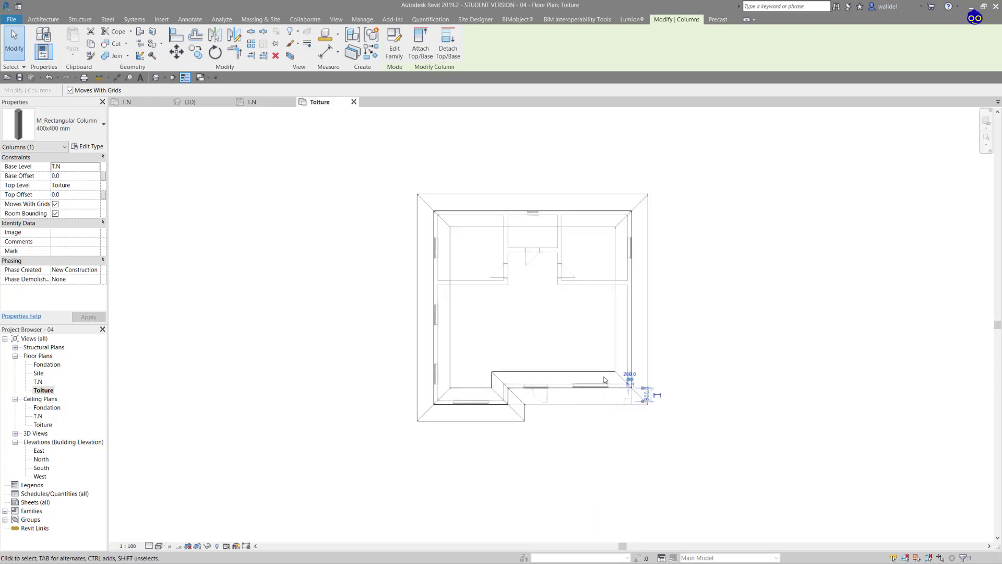
{"action": "left_click", "coordinate": [126, 102]}
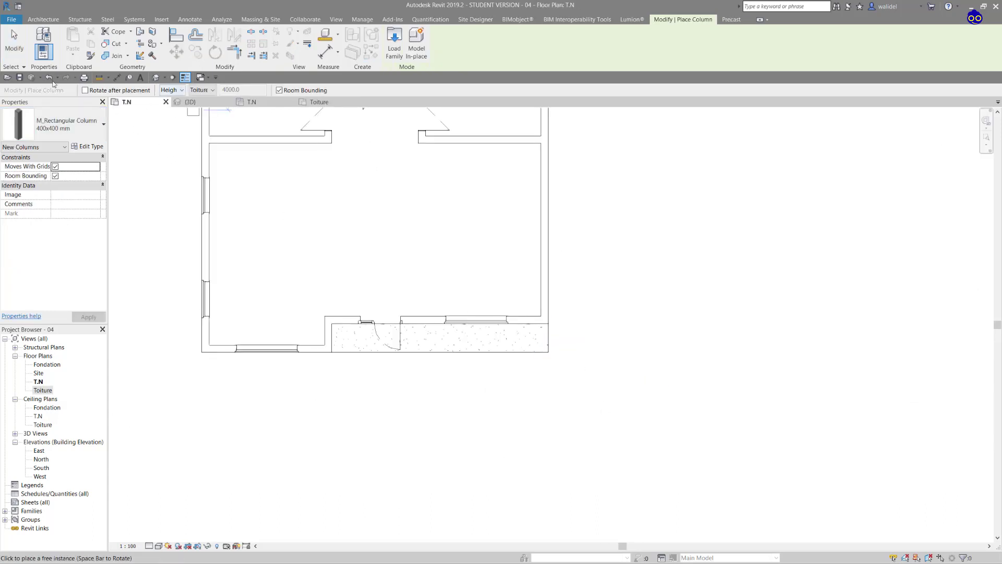
{"action": "left_click", "coordinate": [14, 42]}
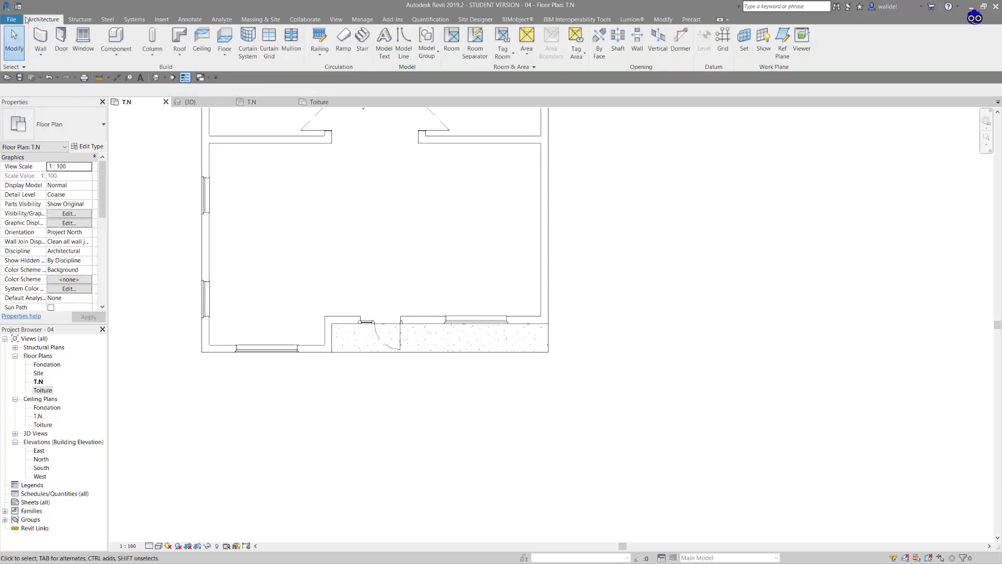
Place a 400x400 mm architectural column at the porch corner in the T.N plan, using Depth instead of Height
{"action": "left_click", "coordinate": [146, 57]}
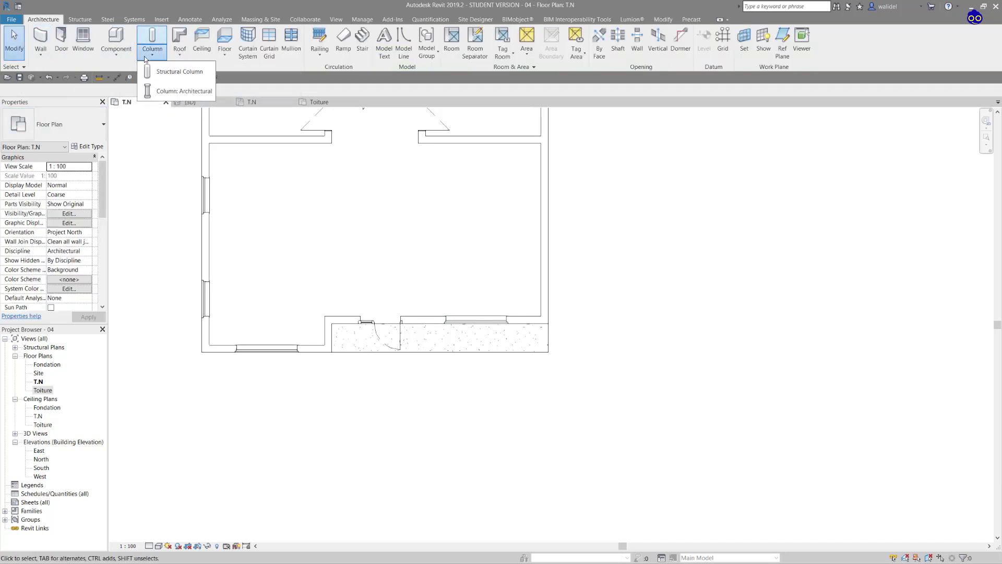
{"action": "left_click", "coordinate": [197, 95]}
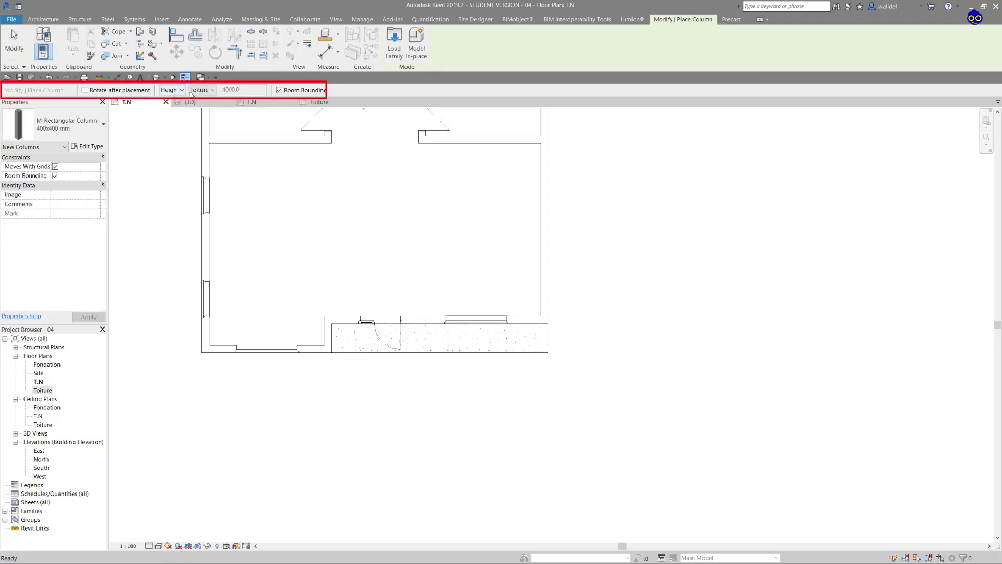
{"action": "left_click", "coordinate": [174, 91]}
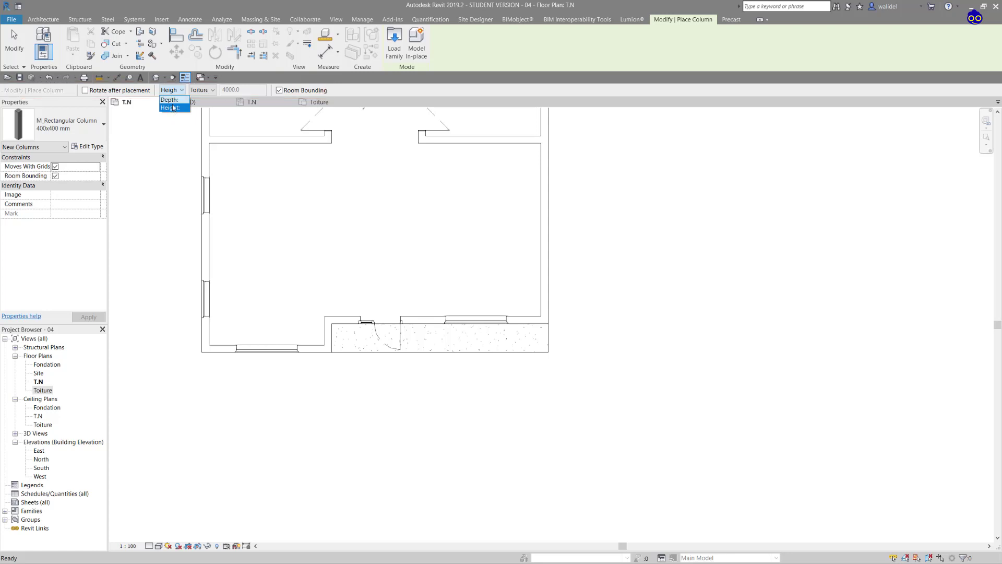
{"action": "left_click", "coordinate": [169, 99]}
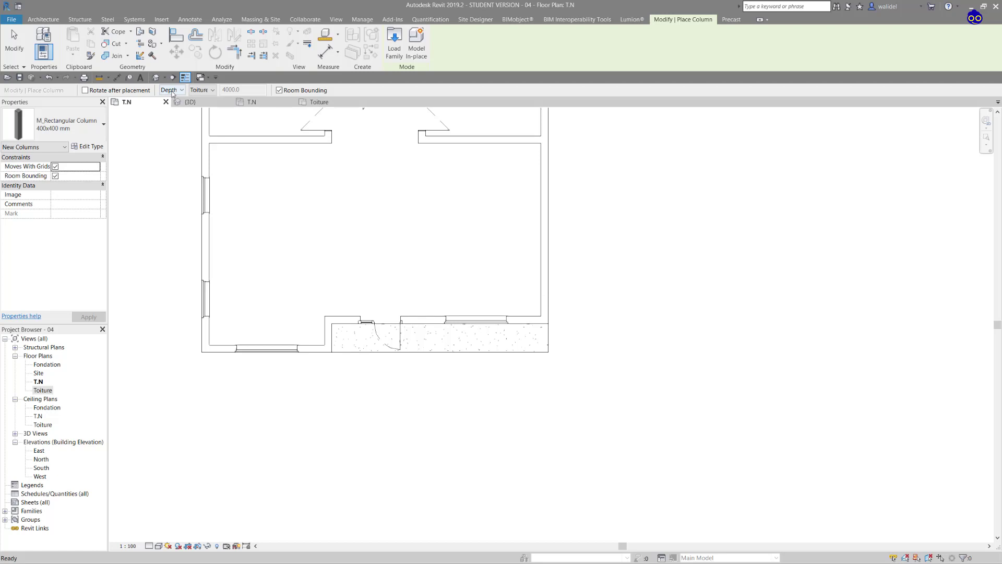
{"action": "left_click", "coordinate": [541, 343]}
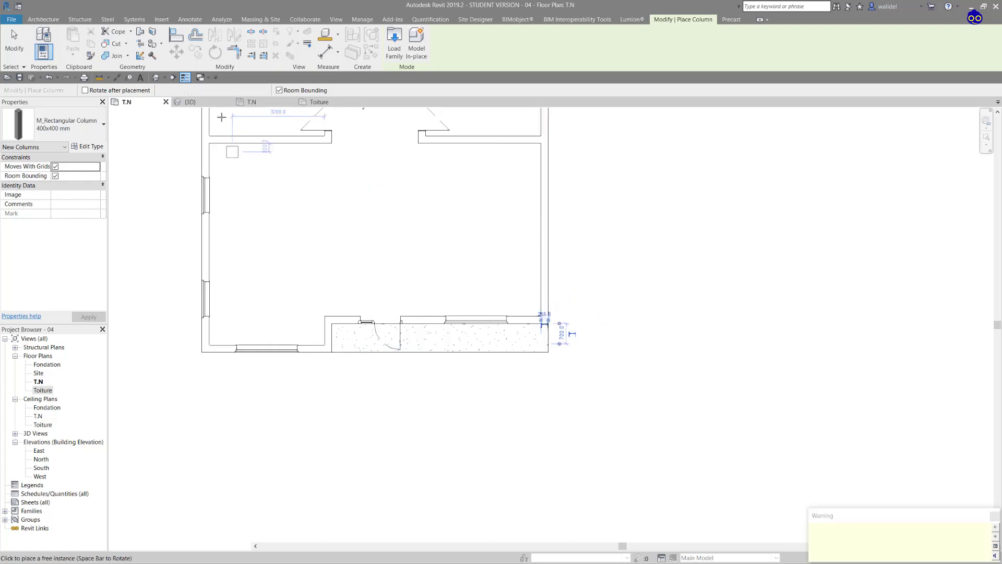
Inspect the Depth-placed column at the porch corner in 3D and undo its placement
{"action": "left_click", "coordinate": [190, 102]}
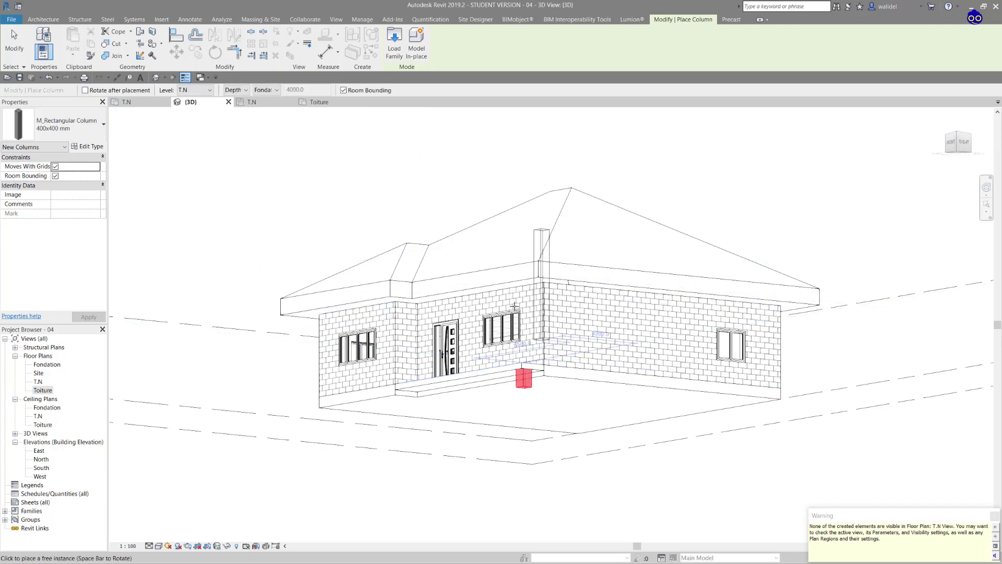
{"action": "key", "text": "Escape"}
{"action": "key", "text": "Escape"}
{"action": "scroll", "coordinate": [515, 387], "scroll_direction": "up", "scroll_amount": 2}
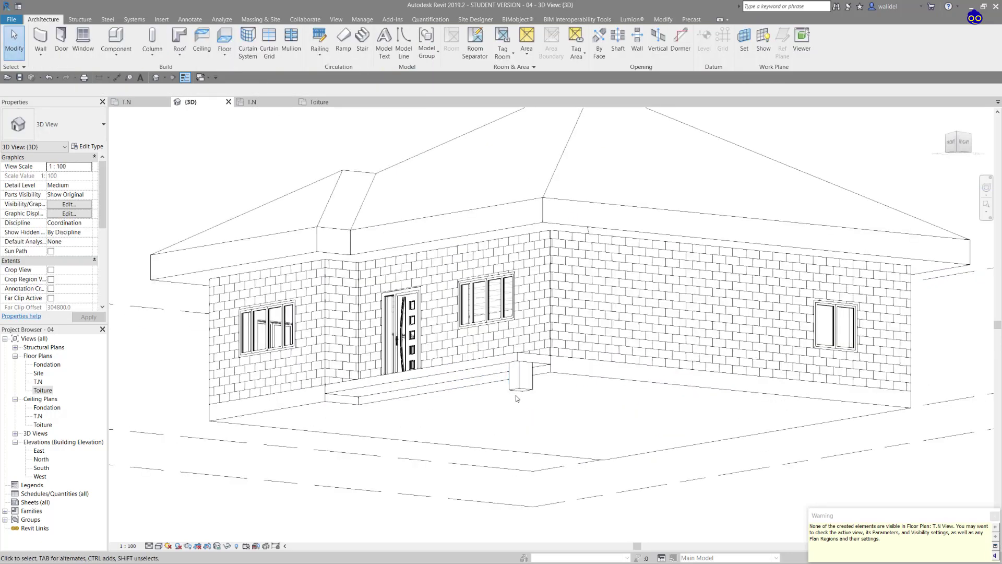
{"action": "left_click", "coordinate": [521, 362]}
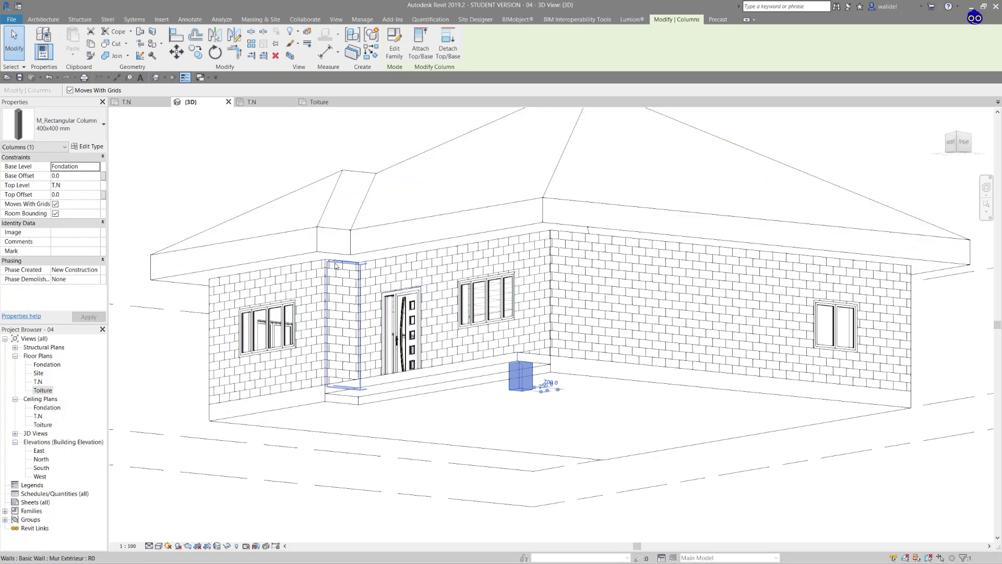
{"action": "left_click", "coordinate": [49, 78]}
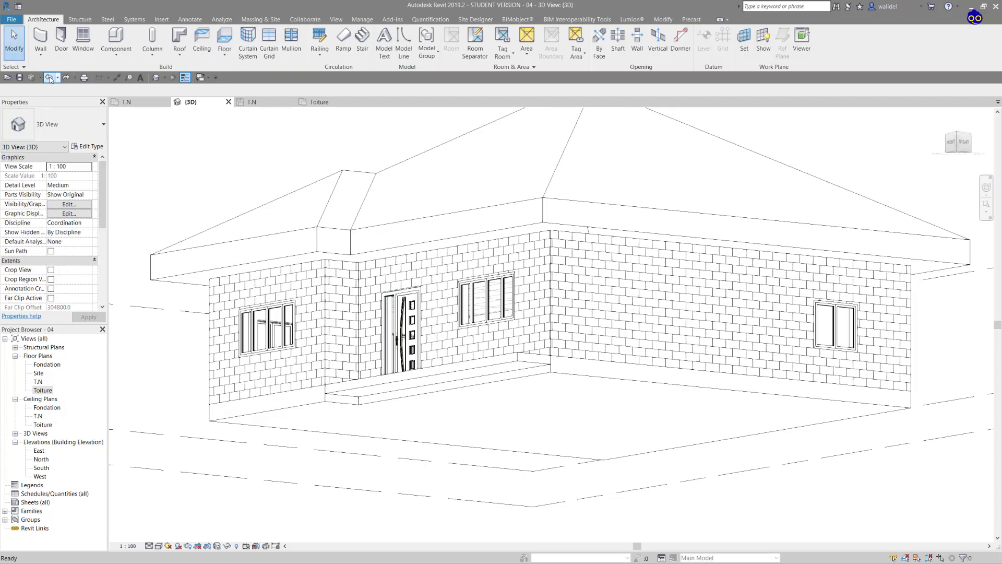
Examine the house in 3D and in the T.N floor plan, checking the corner column and the porch slab
{"action": "scroll", "coordinate": [694, 323], "scroll_direction": "down", "scroll_amount": 5}
{"action": "middle_click_drag", "start_coordinate": [694, 324], "coordinate": [679, 366], "text": "shift"}
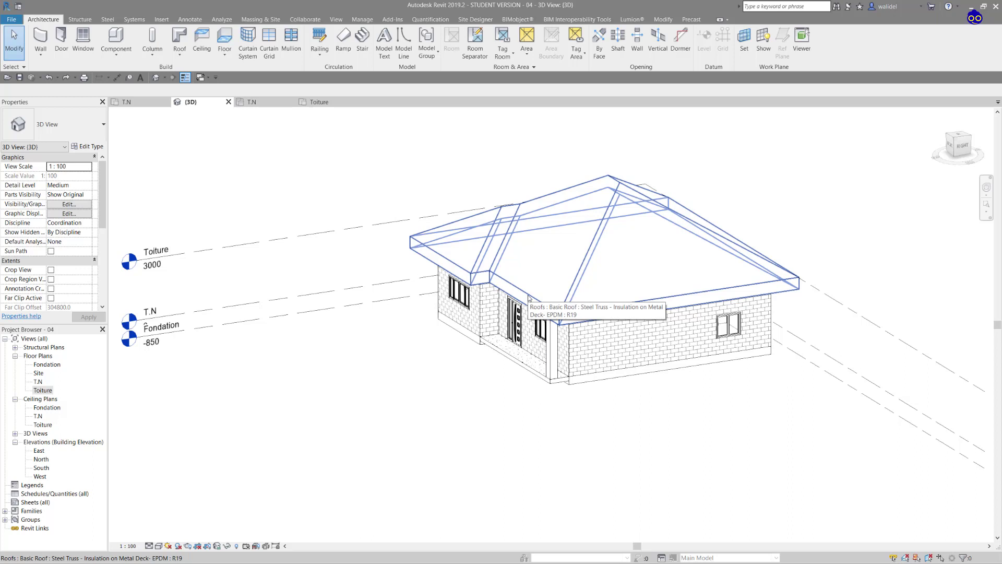
{"action": "left_click", "coordinate": [134, 102]}
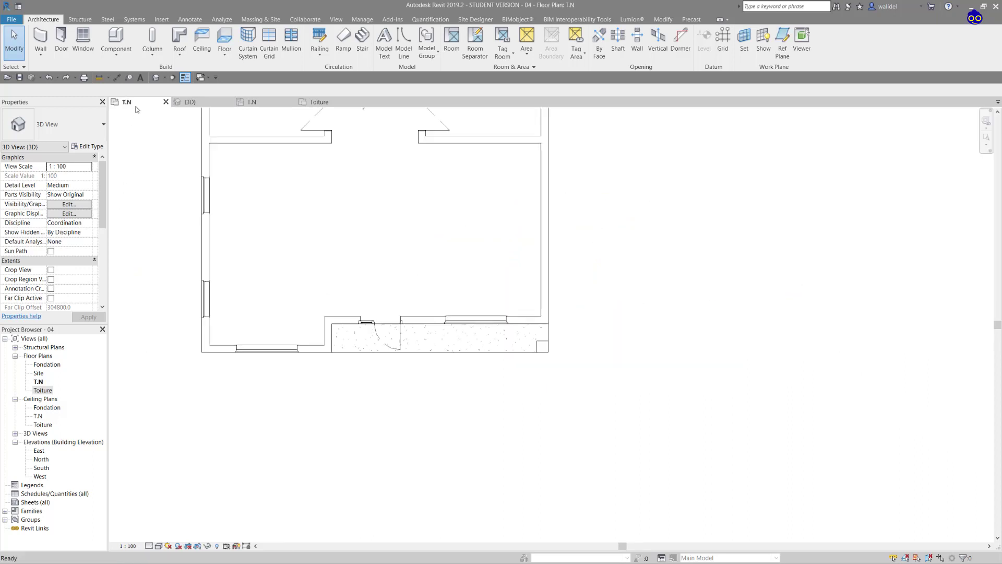
{"action": "scroll", "coordinate": [331, 351], "scroll_direction": "up", "scroll_amount": 3}
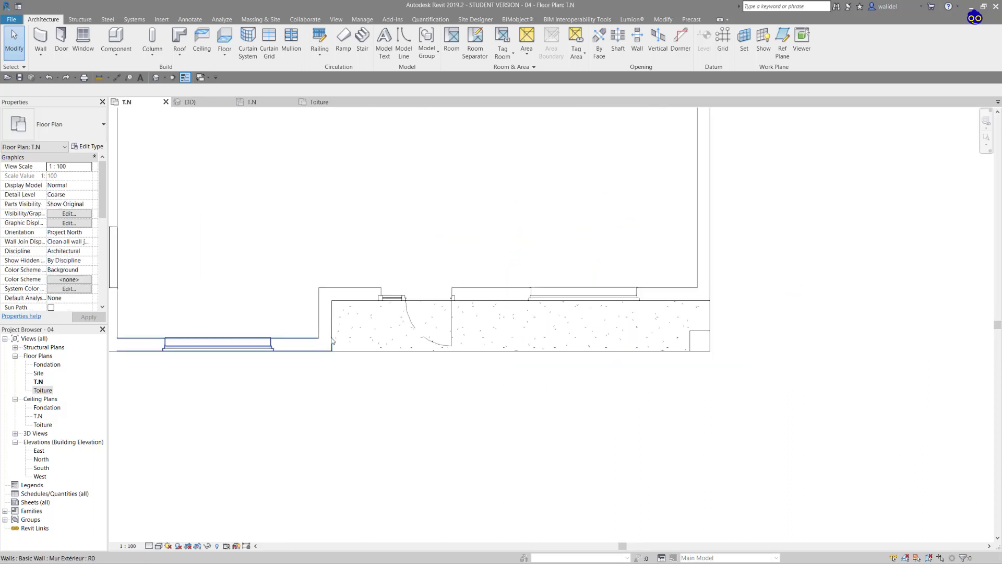
{"action": "left_click", "coordinate": [381, 352]}
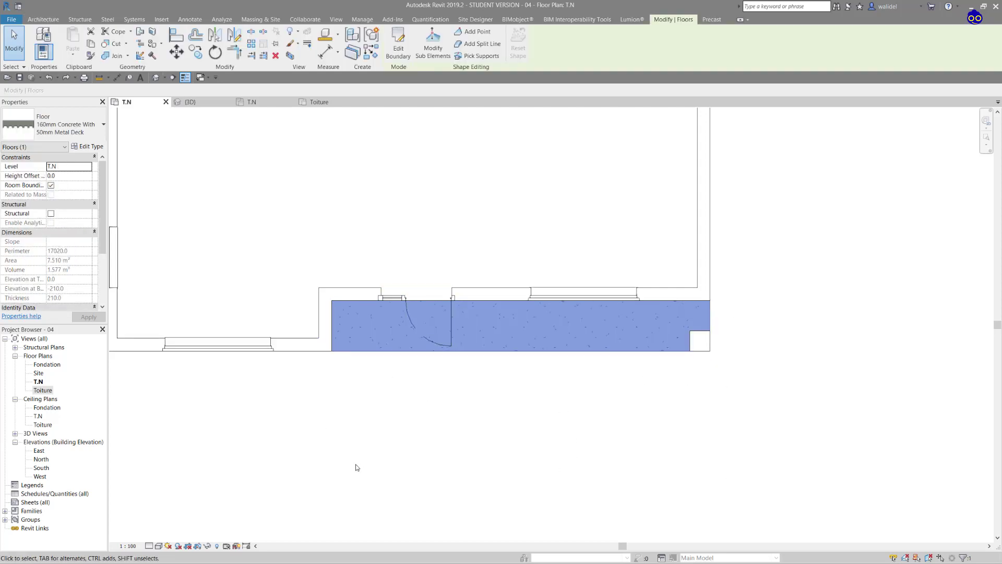
{"action": "left_click", "coordinate": [414, 426]}
{"action": "scroll", "coordinate": [418, 432], "scroll_direction": "down", "scroll_amount": 3}
{"action": "middle_click_drag", "start_coordinate": [466, 316], "coordinate": [523, 330]}
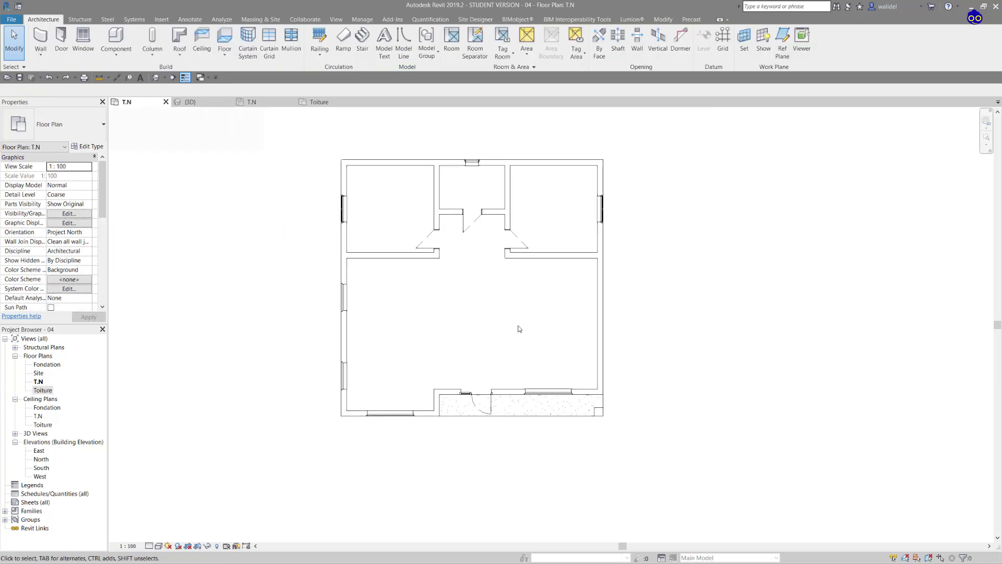